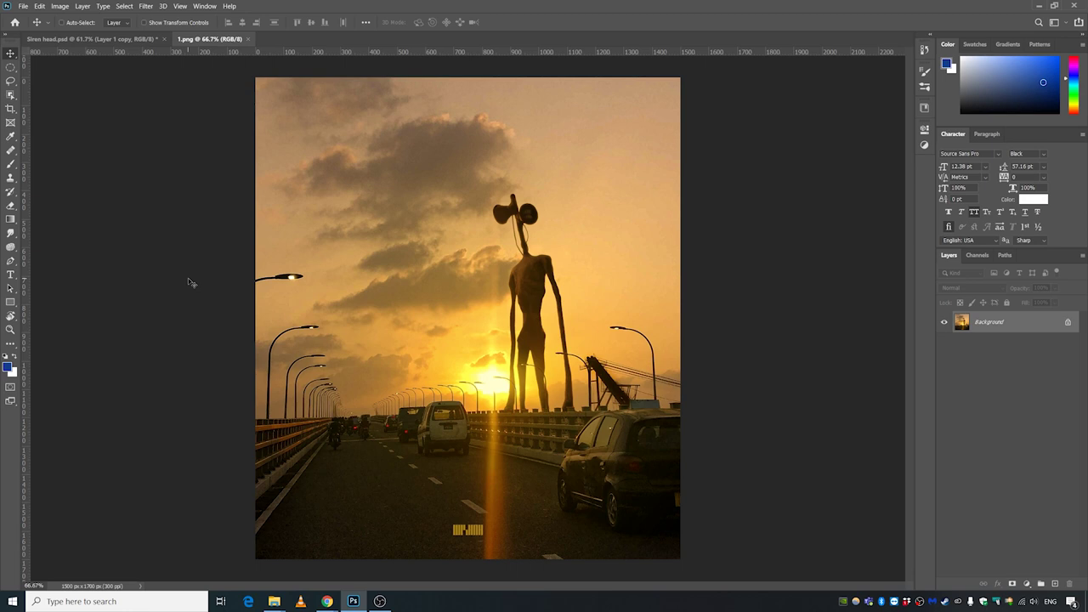
- Switch over to the Chrome browser from the taskbar
{"action": "left_click", "coordinate": [327, 601]}
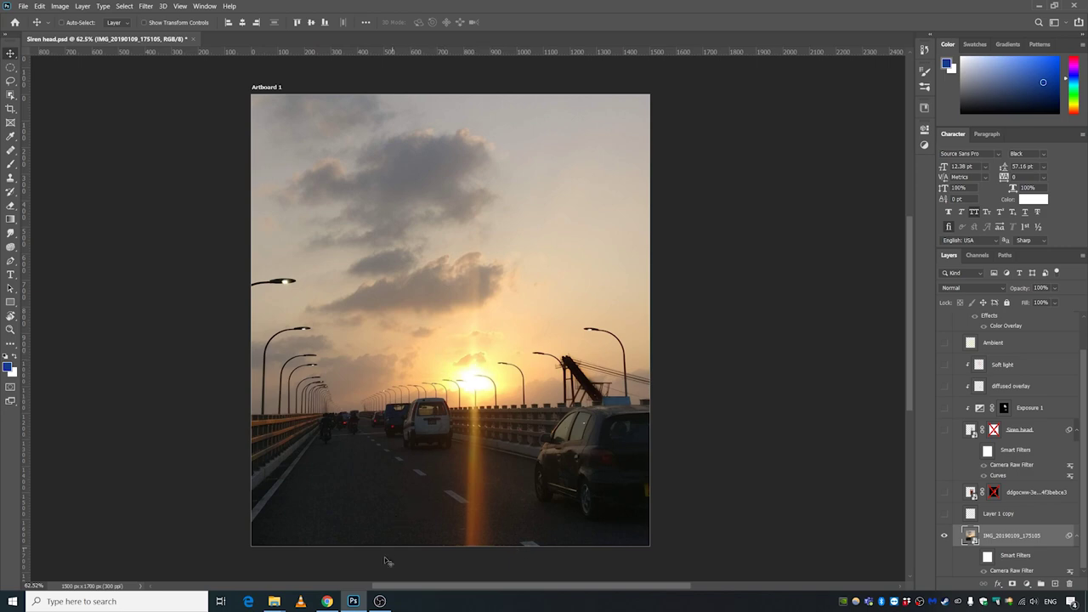
- Preview the China-Maldives Friendship Bridge photo in Google Images, then return to Photoshop
{"action": "mouse_move", "coordinate": [325, 604]}
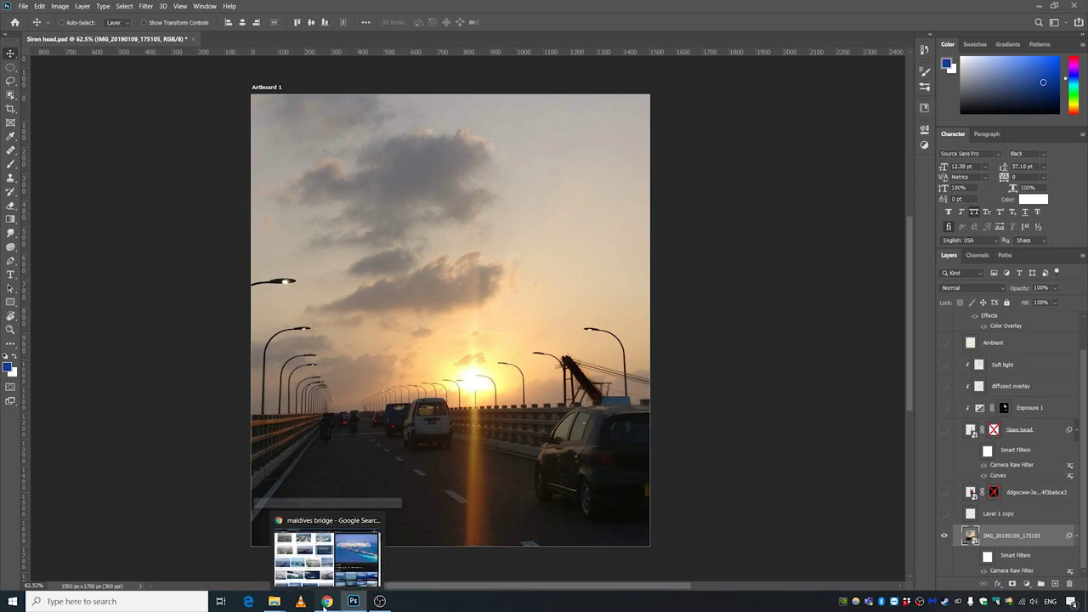
{"action": "left_click", "coordinate": [328, 557]}
{"action": "scroll", "coordinate": [399, 263], "scroll_direction": "up", "scroll_amount": 2}
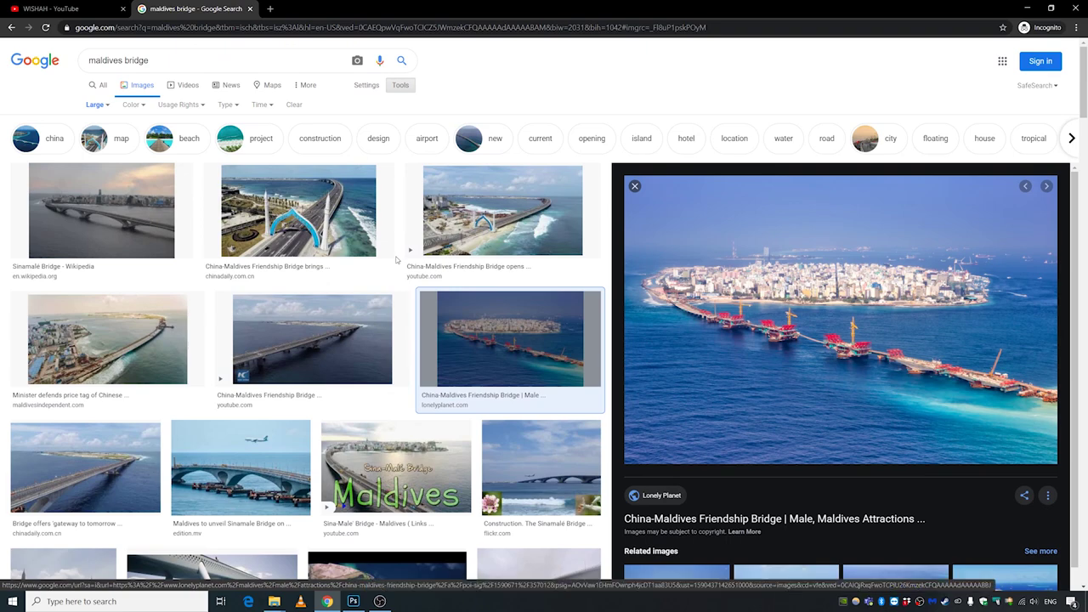
{"action": "left_click", "coordinate": [297, 272]}
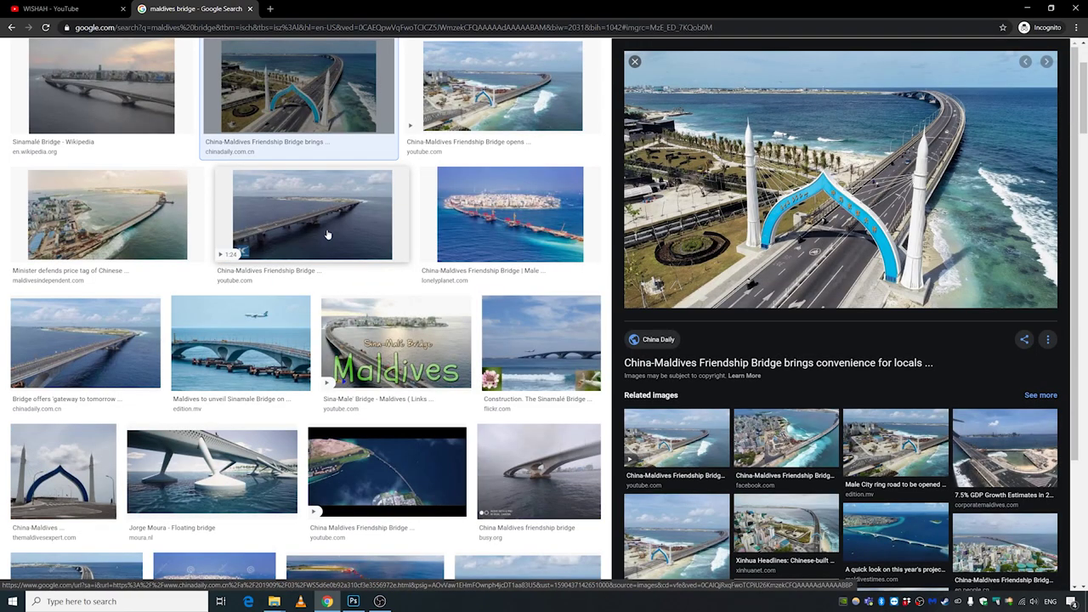
{"action": "key", "text": "alt+Tab"}
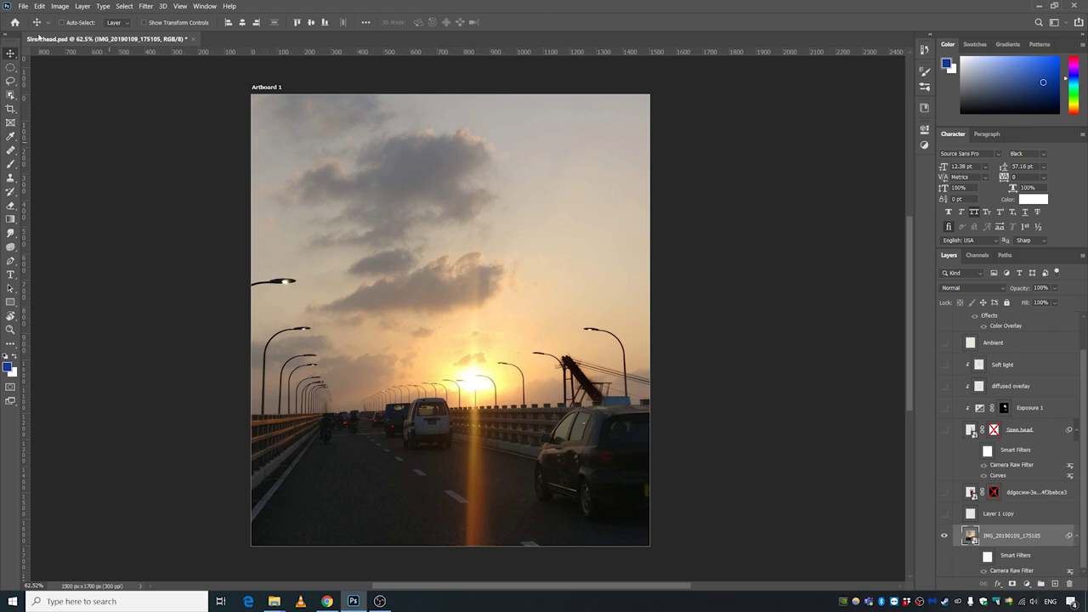
- Open the Camera Raw Filter to warm the bridge photo, with Vibrance +31 and Clarity +24
{"action": "left_click", "coordinate": [148, 7]}
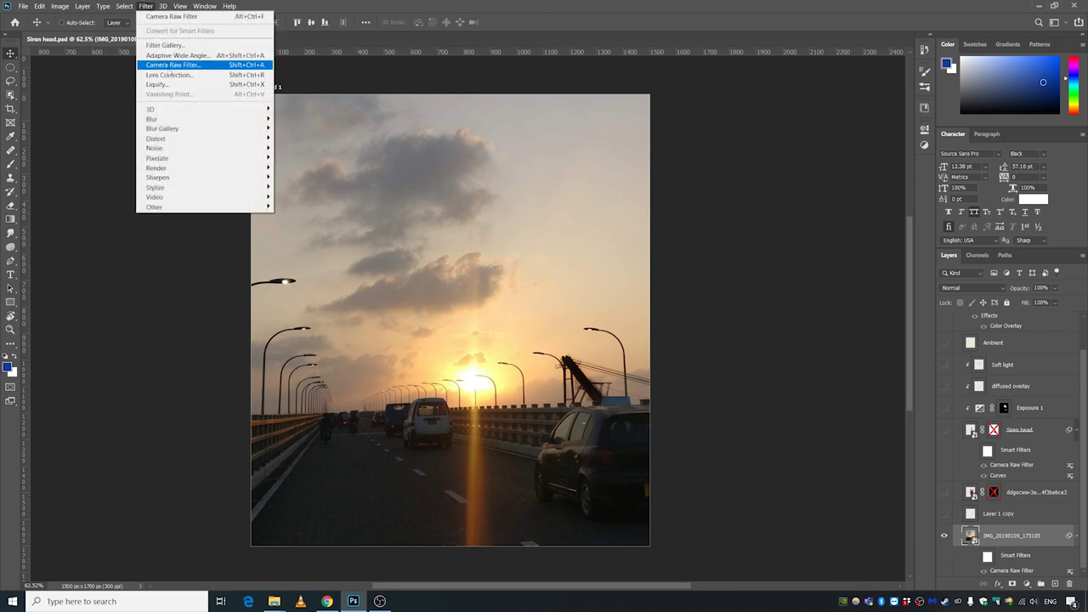
{"action": "left_click", "coordinate": [1008, 559]}
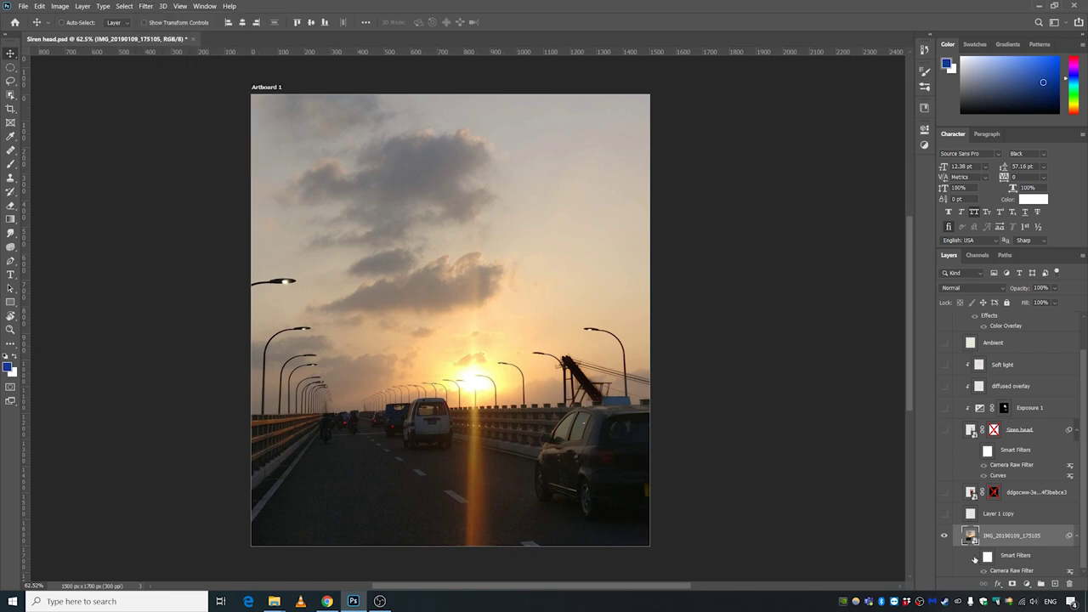
{"action": "left_click", "coordinate": [975, 557]}
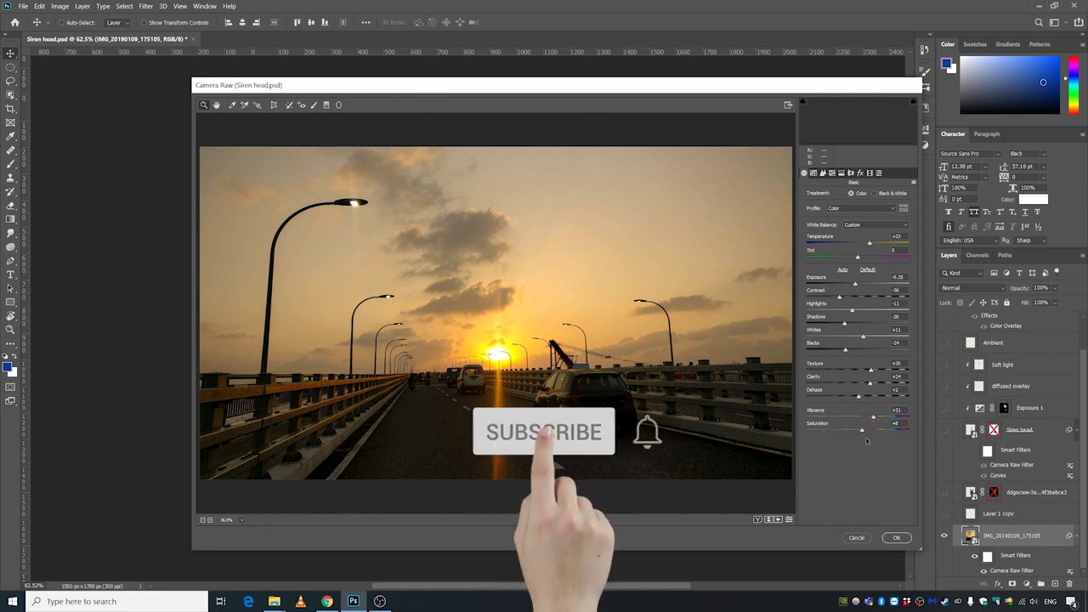
- Apply the warm Camera Raw grade, then reveal the ddgocww Siren Head layer and zoom in on it
{"action": "key", "text": "Return"}
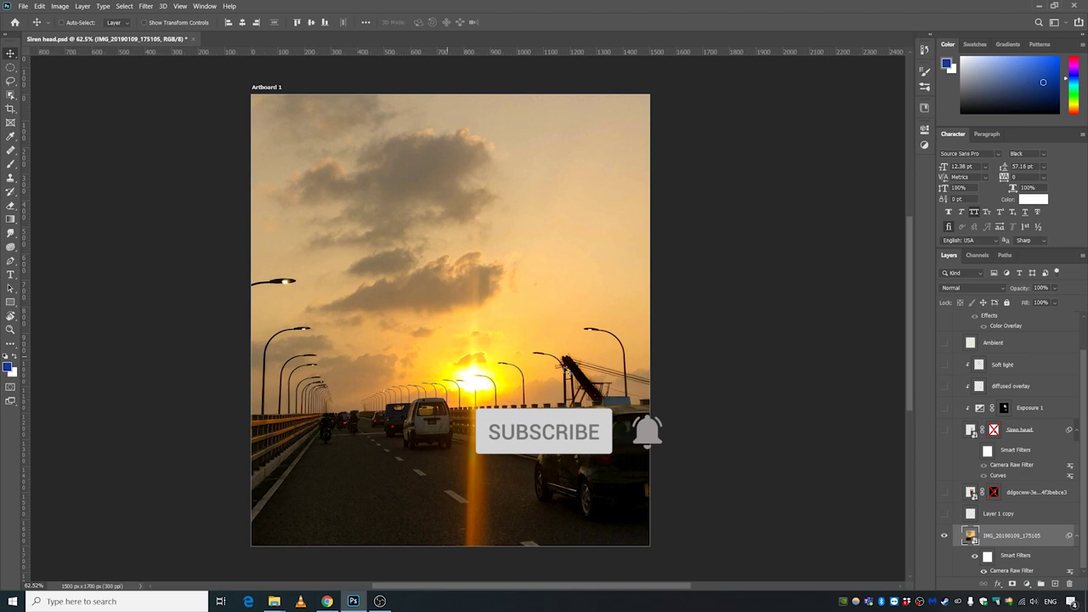
{"action": "left_click", "coordinate": [943, 492]}
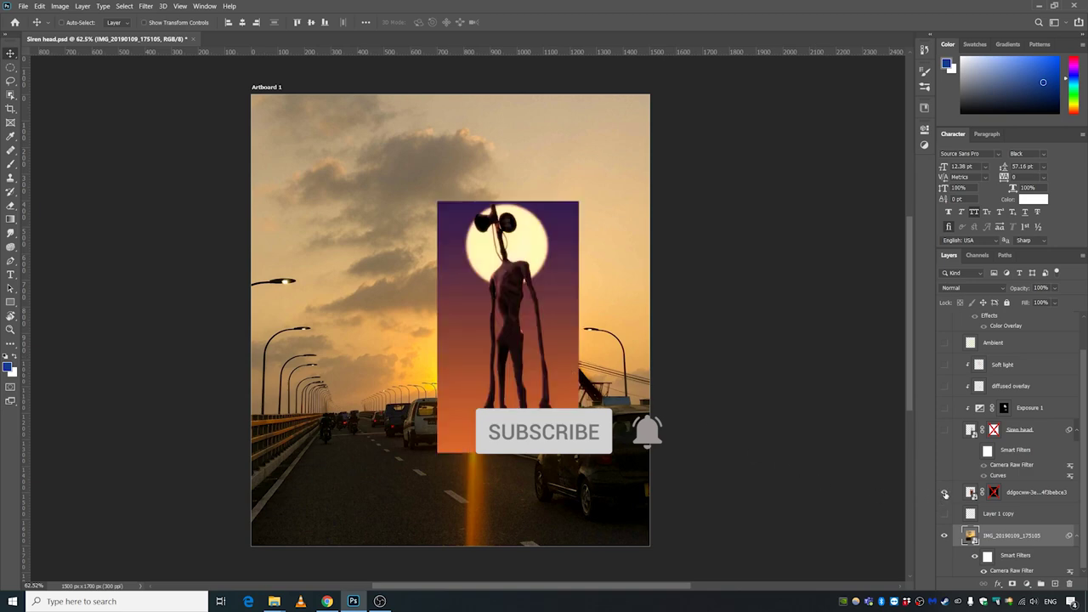
{"action": "scroll", "coordinate": [530, 309], "scroll_direction": "up", "scroll_amount": 3}
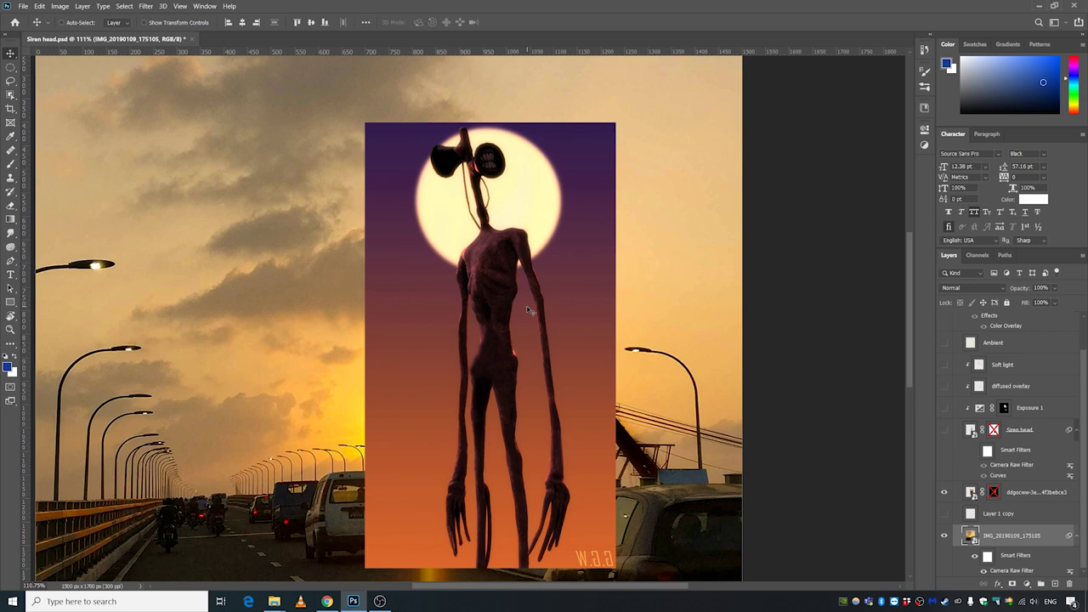
{"action": "scroll", "coordinate": [527, 309], "scroll_direction": "down", "scroll_amount": 2}
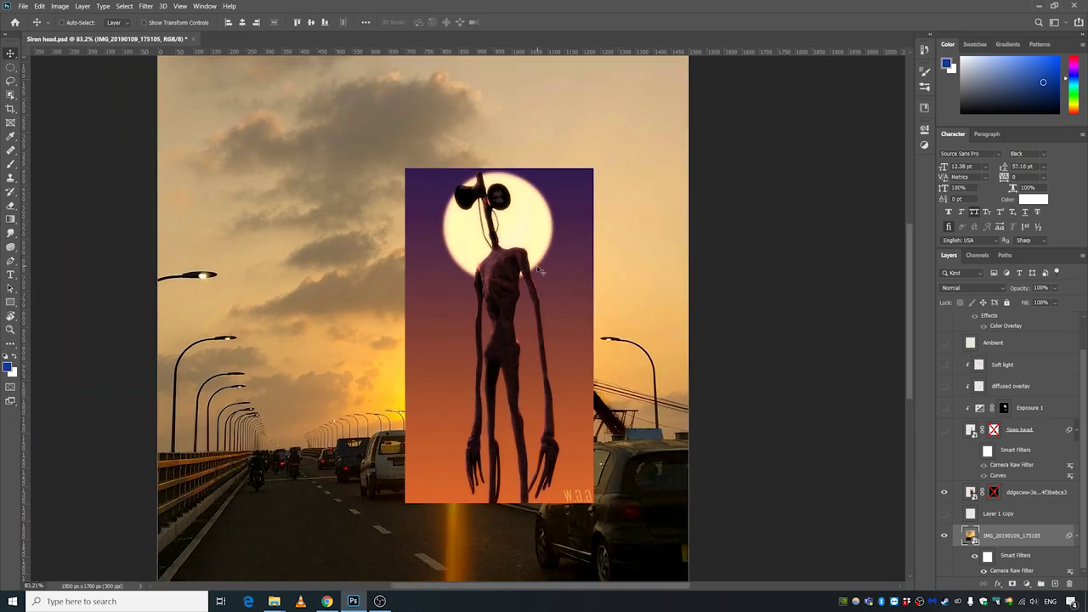
{"action": "scroll", "coordinate": [471, 311], "scroll_direction": "up", "scroll_amount": 1}
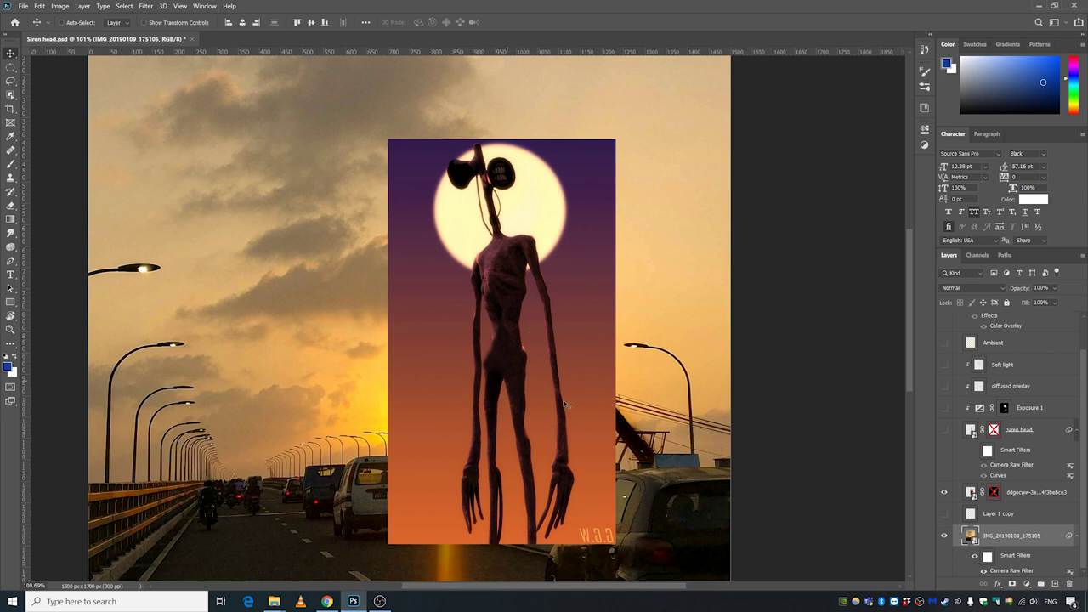
- Re-enable the Siren Head layer's mask to cut out the purple backdrop
{"action": "left_click", "coordinate": [996, 494], "text": "shift"}
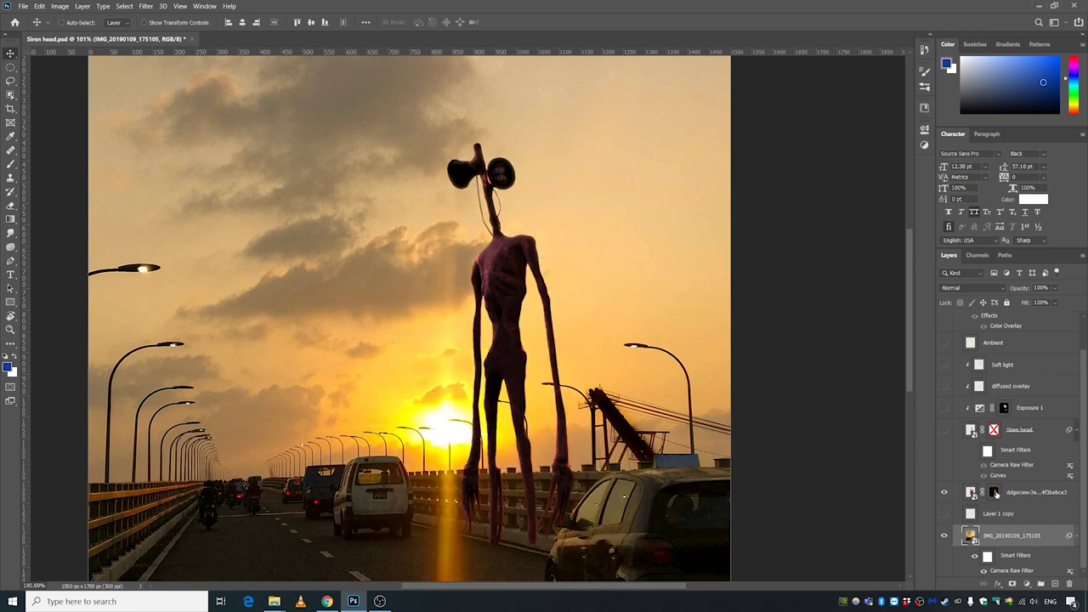
{"action": "right_click", "coordinate": [1040, 495]}
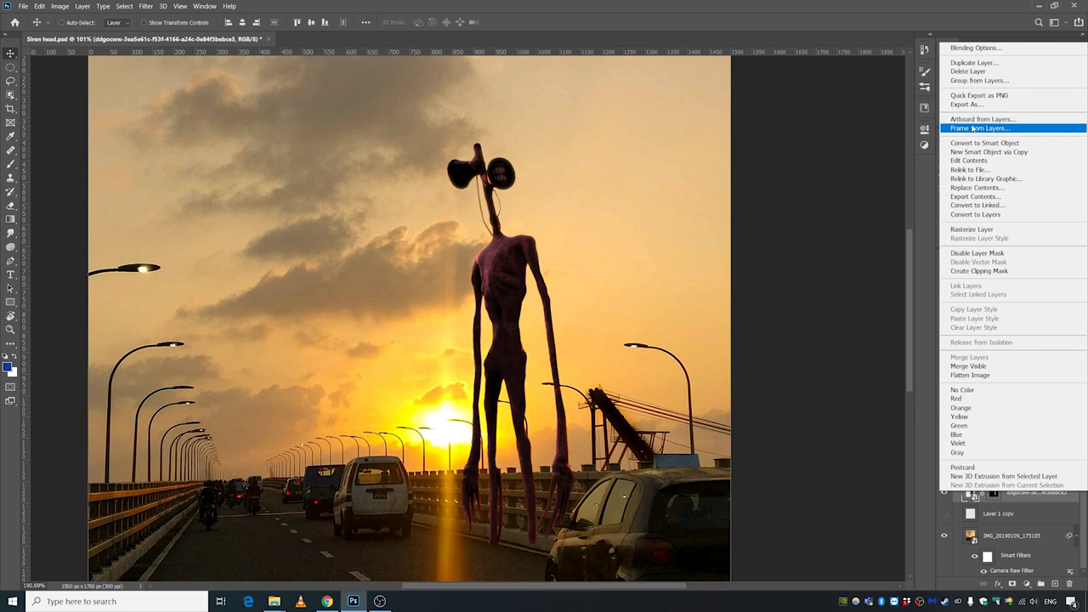
{"action": "left_click", "coordinate": [843, 35]}
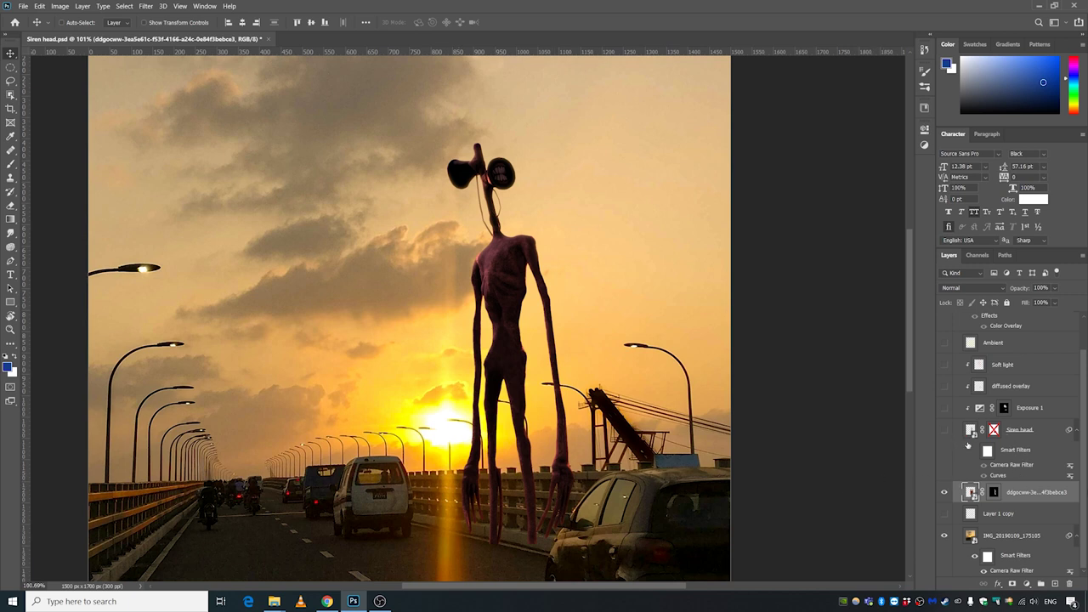
- Hide ddgocww and show the Siren head layer, enabling its mask to tuck the legs behind the railing
{"action": "left_click", "coordinate": [943, 492]}
{"action": "left_click", "coordinate": [943, 430]}
{"action": "left_click", "coordinate": [996, 430]}
{"action": "left_click", "coordinate": [996, 431], "text": "shift"}
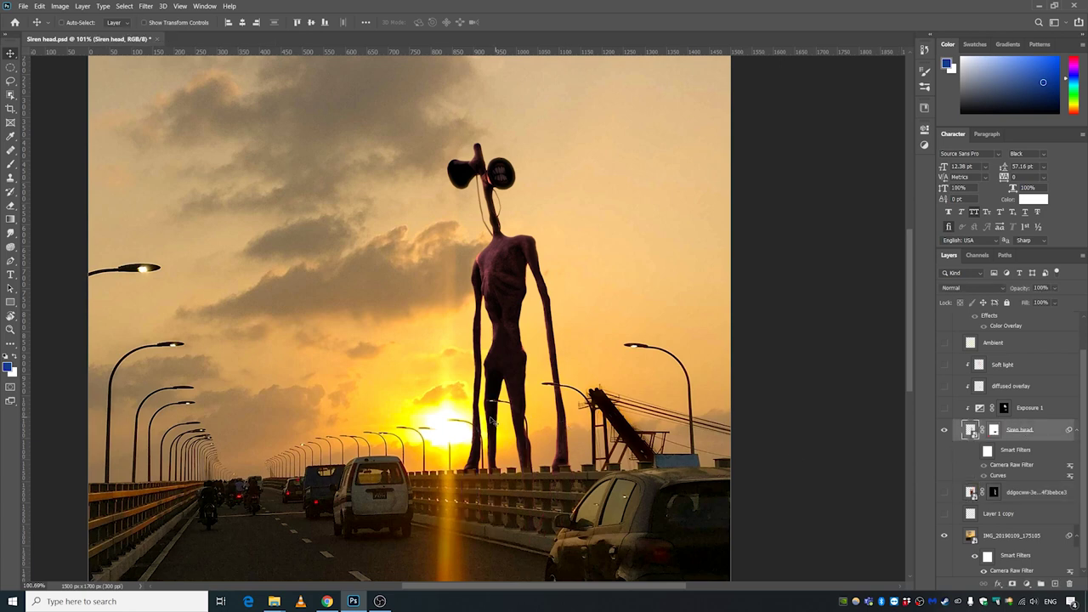
{"action": "scroll", "coordinate": [514, 426], "scroll_direction": "up", "scroll_amount": 5}
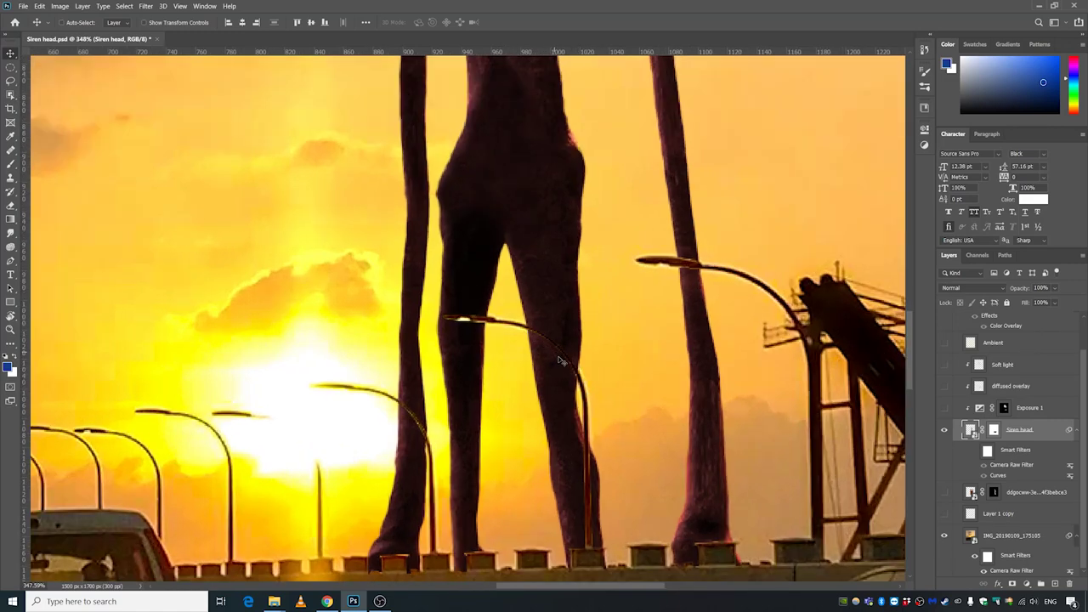
{"action": "scroll", "coordinate": [597, 466], "scroll_direction": "down", "scroll_amount": 5}
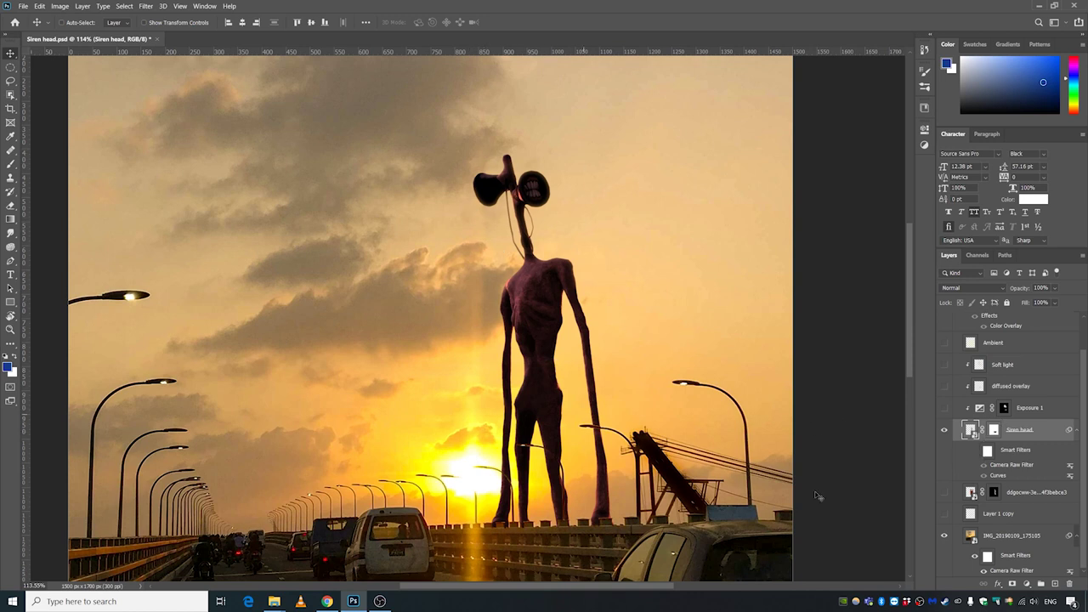
- Toggle the Siren head Smart Filters to compare, keeping the brownish filtered tone
{"action": "left_click", "coordinate": [974, 451]}
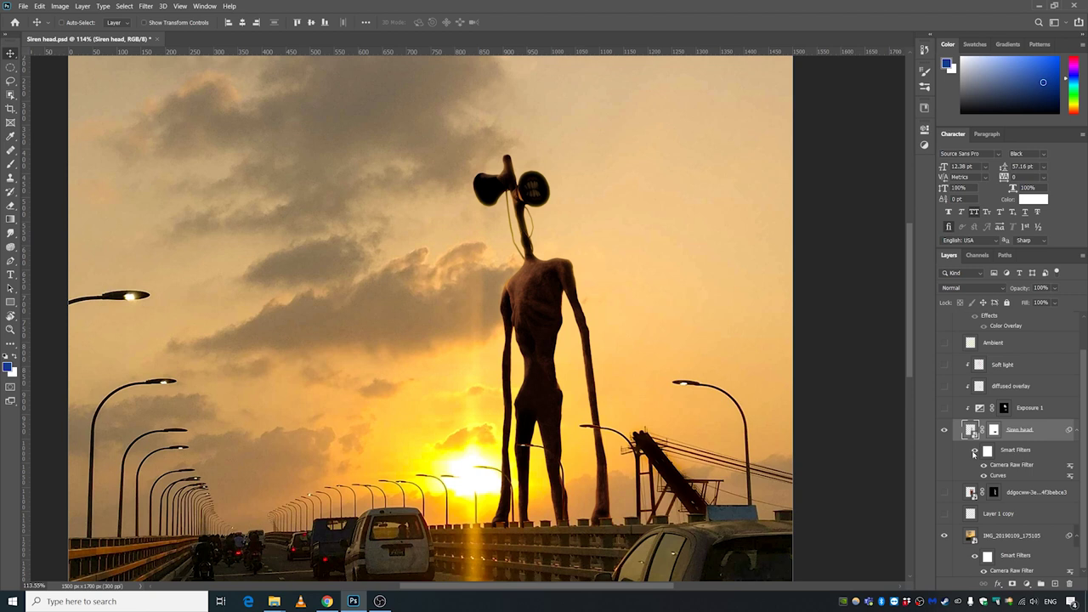
{"action": "left_click", "coordinate": [975, 451]}
{"action": "left_click", "coordinate": [975, 451]}
- Turn on Exposure 1 to darken the figure, then enable the Hard Light diffused overlay layer
{"action": "left_click", "coordinate": [1024, 409]}
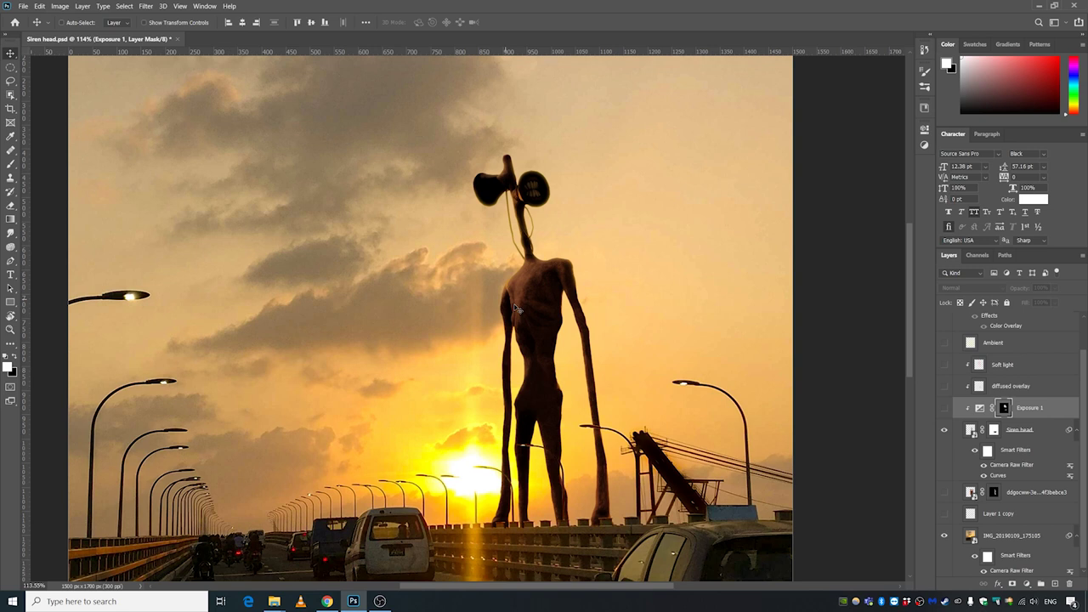
{"action": "left_click", "coordinate": [945, 409]}
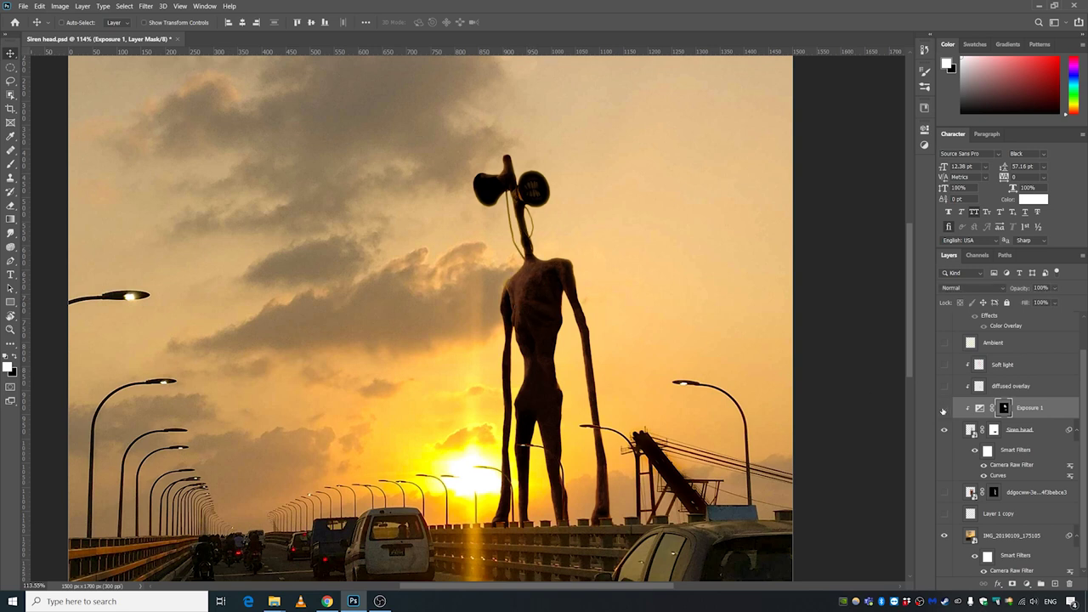
{"action": "left_click", "coordinate": [943, 409]}
{"action": "left_click", "coordinate": [943, 409]}
{"action": "left_click", "coordinate": [943, 407]}
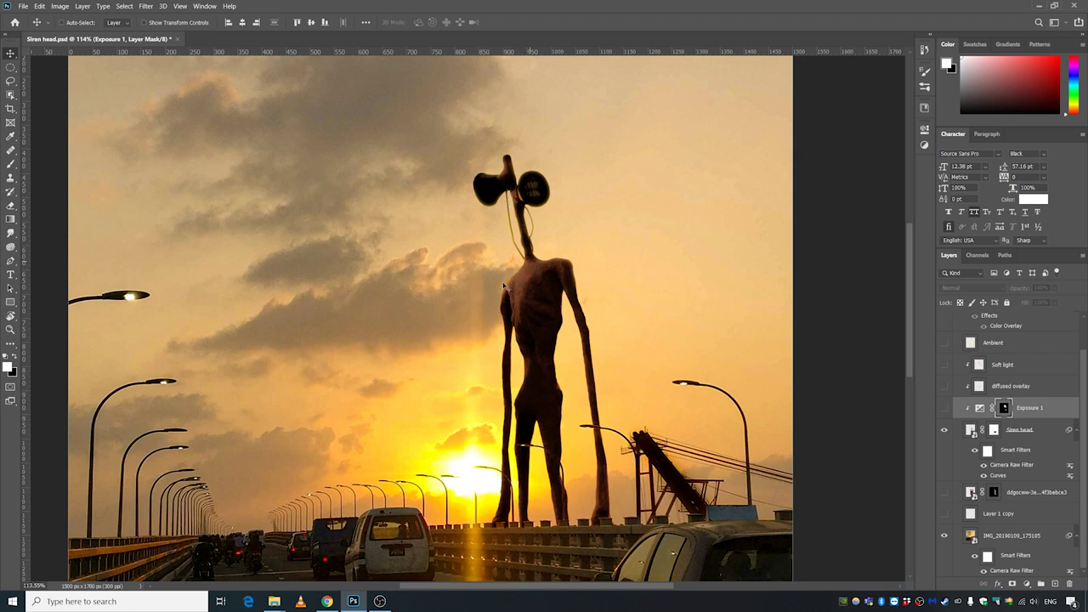
{"action": "left_click", "coordinate": [942, 408]}
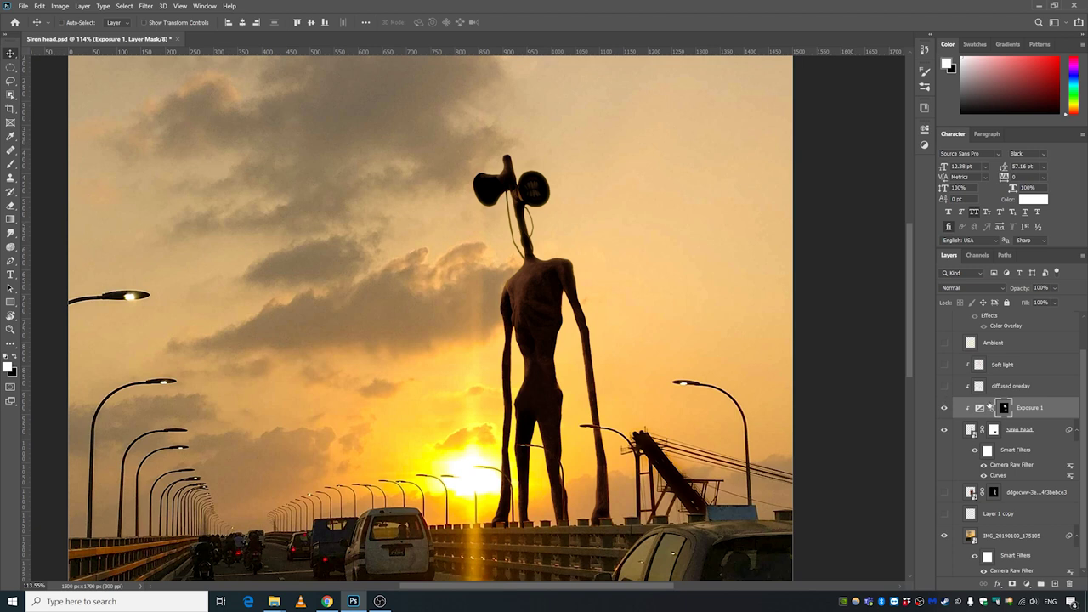
{"action": "left_click", "coordinate": [988, 393]}
{"action": "left_click", "coordinate": [943, 387]}
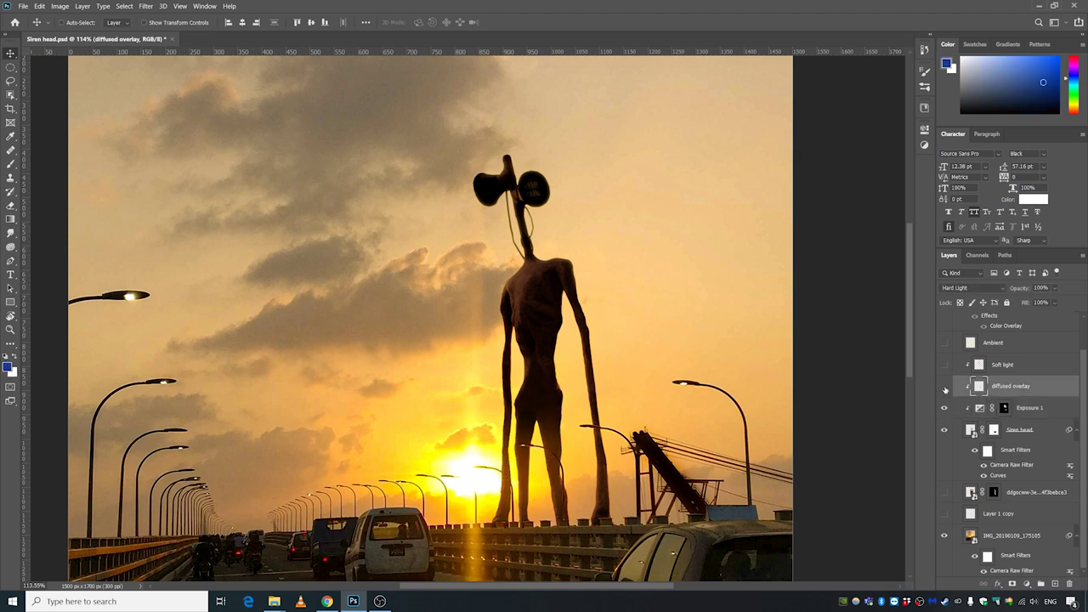
- Compare the figure and legs with the diffused overlay hidden and shown, leaving it on
{"action": "left_click", "coordinate": [943, 386]}
{"action": "left_click", "coordinate": [944, 387]}
{"action": "scroll", "coordinate": [518, 479], "scroll_direction": "up", "scroll_amount": 4}
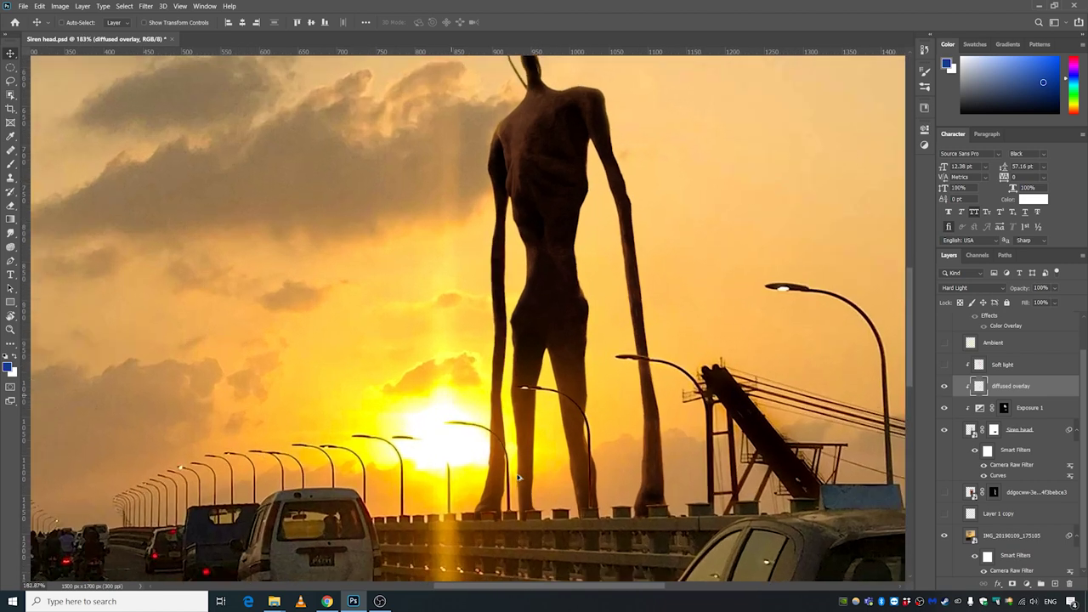
{"action": "scroll", "coordinate": [486, 436], "scroll_direction": "down", "scroll_amount": 1}
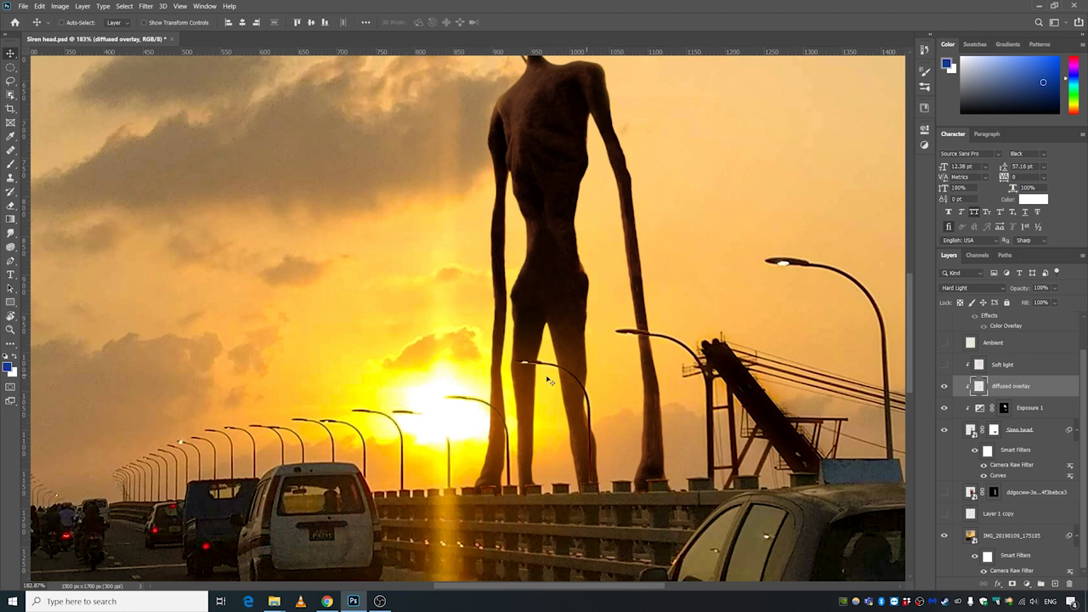
{"action": "left_click", "coordinate": [944, 386]}
{"action": "left_click", "coordinate": [943, 386]}
{"action": "scroll", "coordinate": [454, 404], "scroll_direction": "down", "scroll_amount": 3}
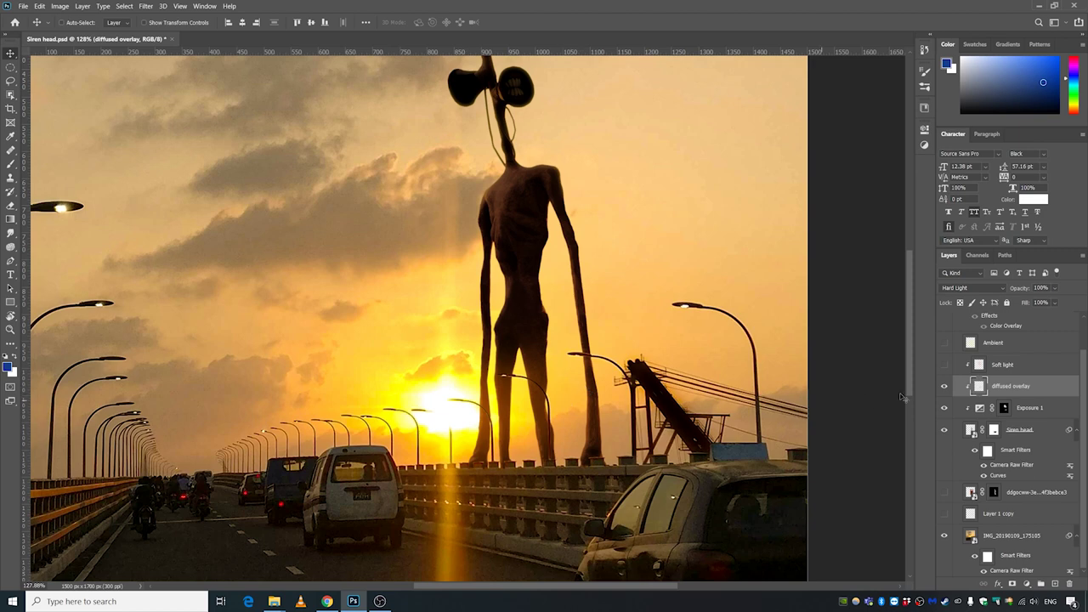
- Turn on the Soft light layer, comparing the figure with and without it
{"action": "left_click", "coordinate": [1000, 365]}
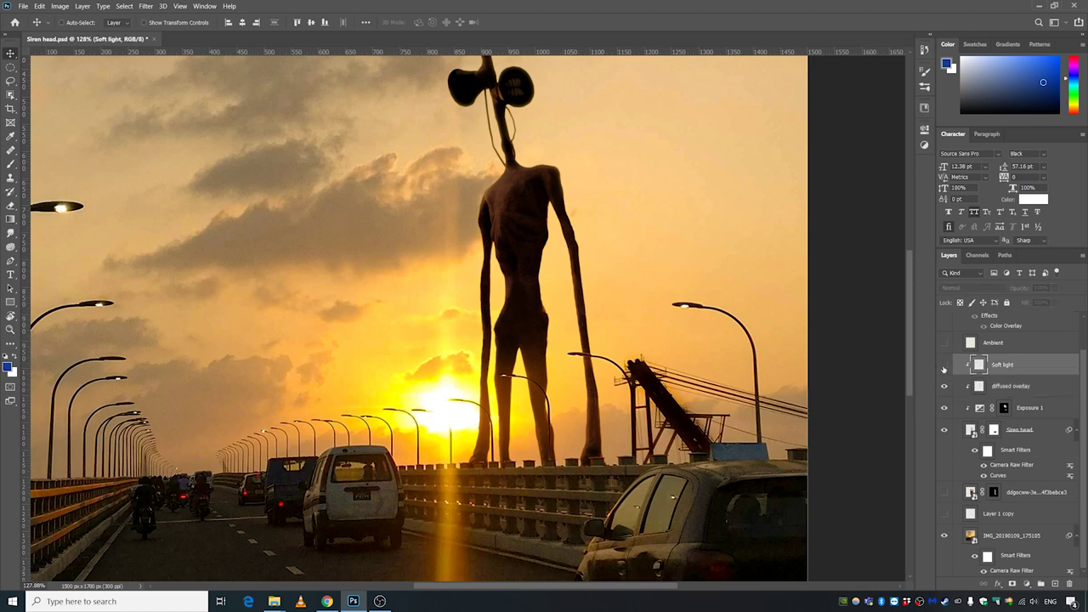
{"action": "left_click", "coordinate": [943, 364]}
{"action": "left_click", "coordinate": [943, 365]}
{"action": "left_click", "coordinate": [943, 366]}
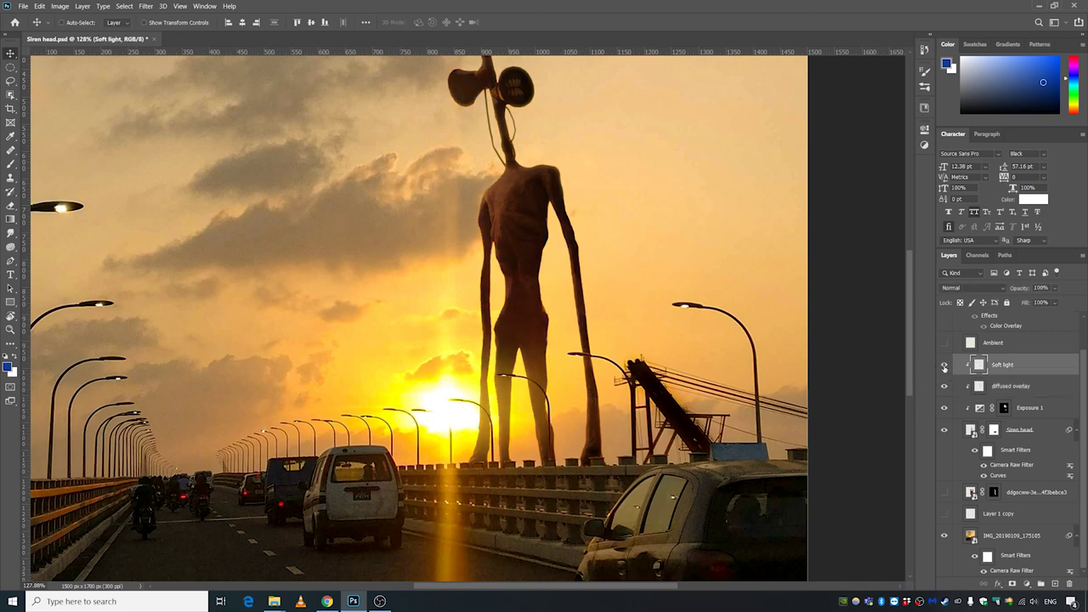
{"action": "left_click", "coordinate": [943, 365]}
{"action": "left_click", "coordinate": [943, 366]}
{"action": "scroll", "coordinate": [546, 347], "scroll_direction": "down", "scroll_amount": 2}
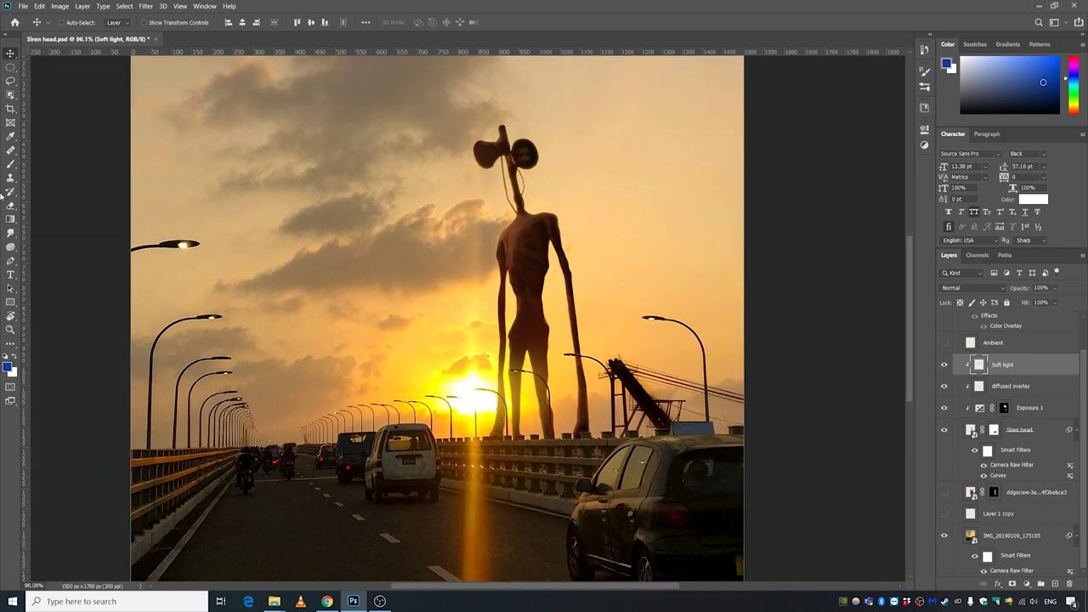
- Load a soft ~988 px brush with yellow-orange sampled from the sky, undoing the trial stroke
{"action": "left_click", "coordinate": [10, 163]}
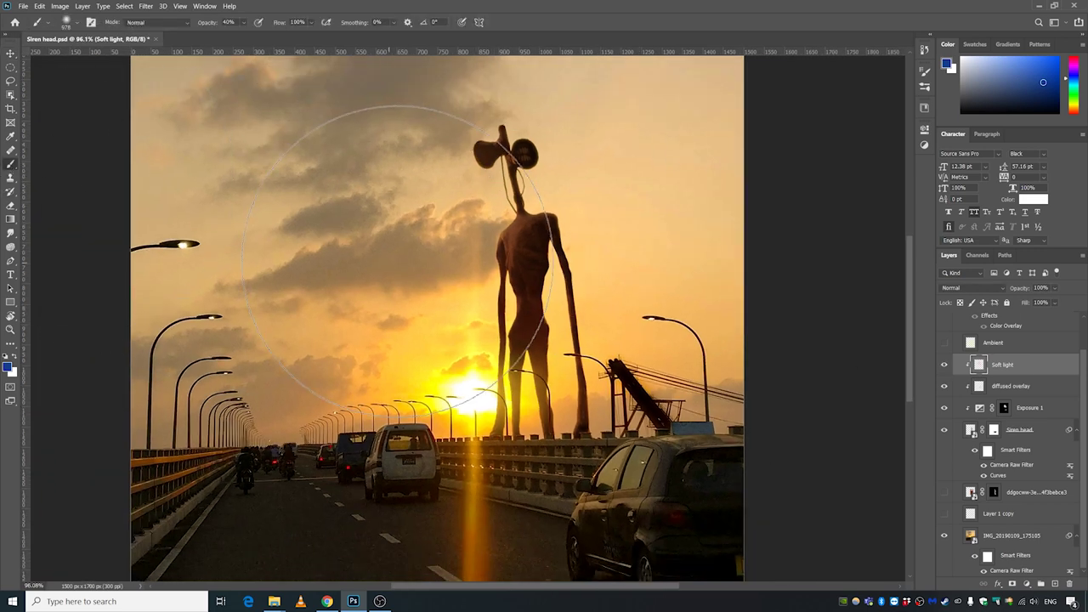
{"action": "left_click_drag", "start_coordinate": [474, 286], "coordinate": [480, 290]}
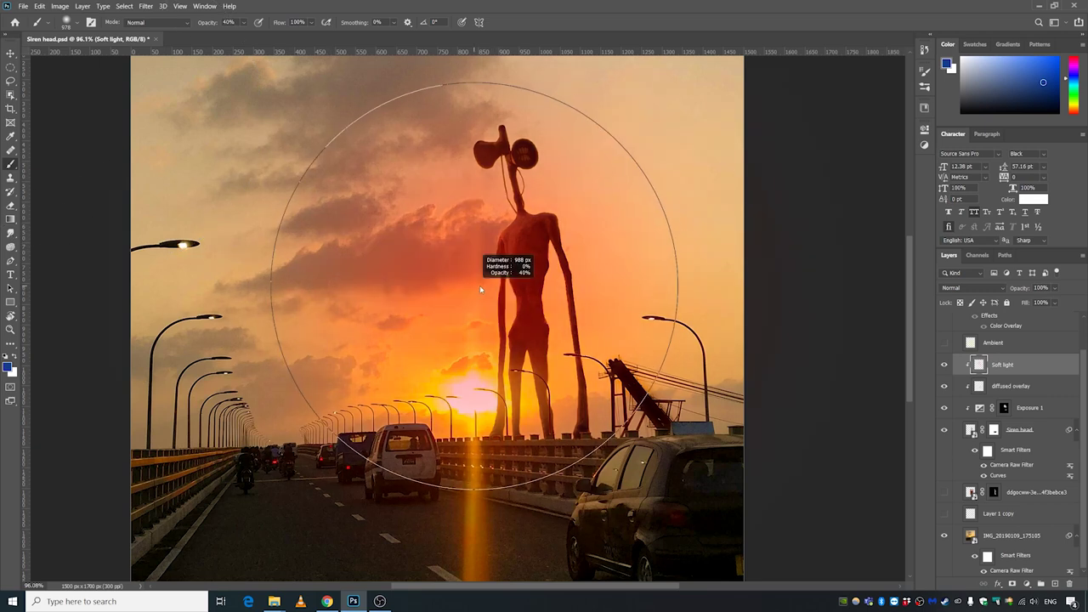
{"action": "left_click", "coordinate": [423, 334], "text": "alt"}
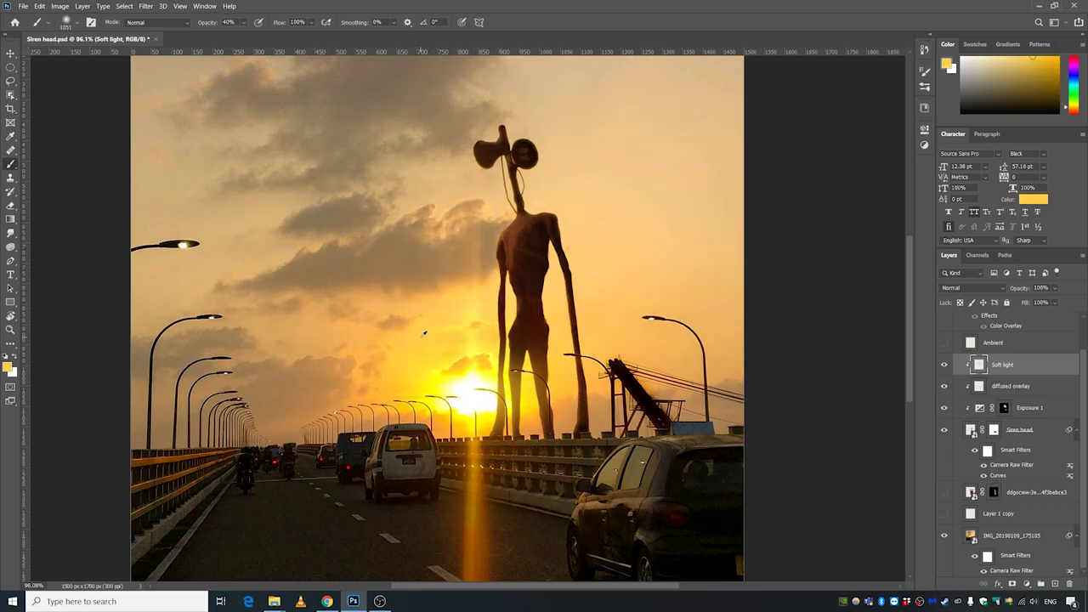
{"action": "left_click_drag", "start_coordinate": [442, 303], "coordinate": [437, 328]}
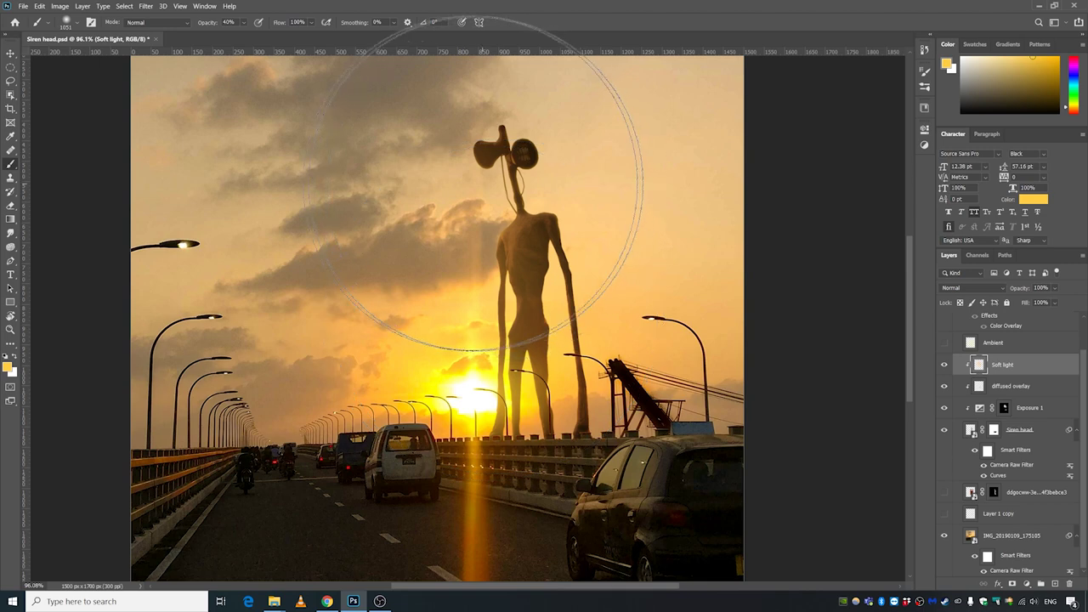
{"action": "key", "text": "ctrl+z"}
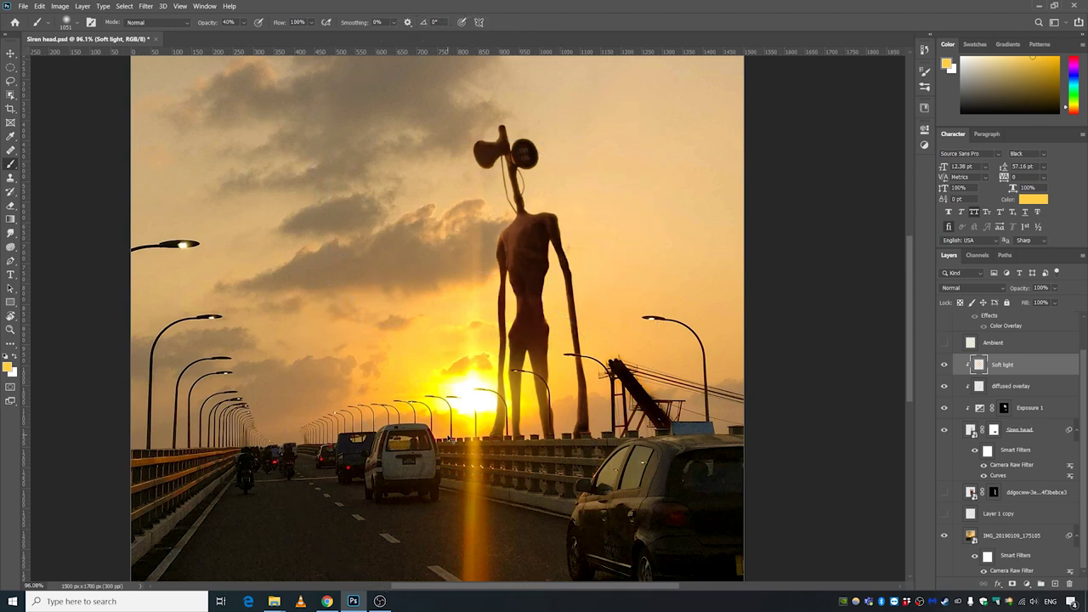
{"action": "scroll", "coordinate": [535, 255], "scroll_direction": "up", "scroll_amount": 3, "text": "alt"}
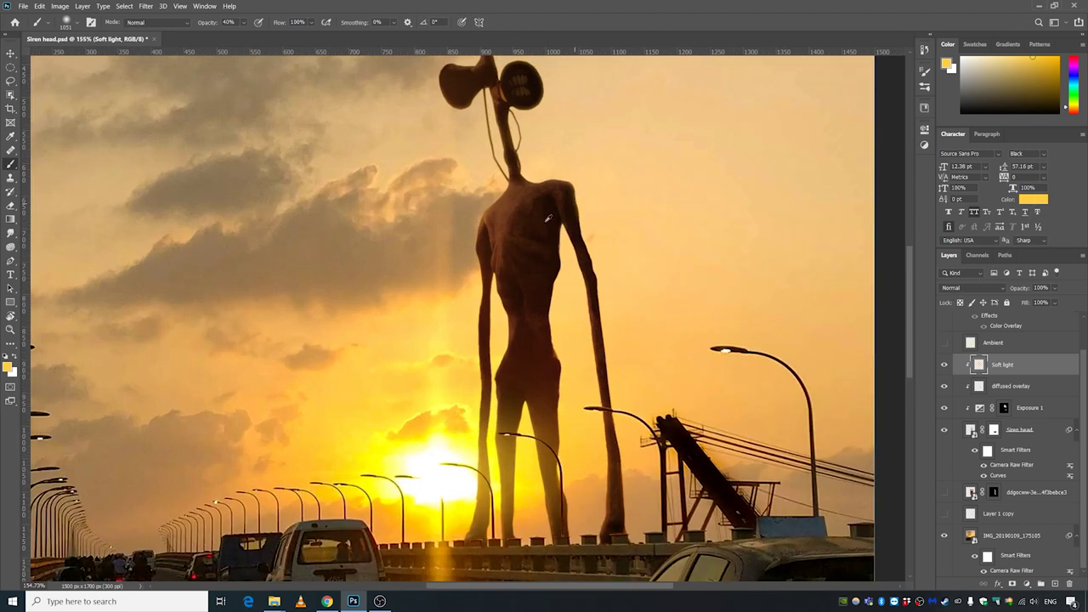
{"action": "scroll", "coordinate": [548, 218], "scroll_direction": "down", "scroll_amount": 1, "text": "alt"}
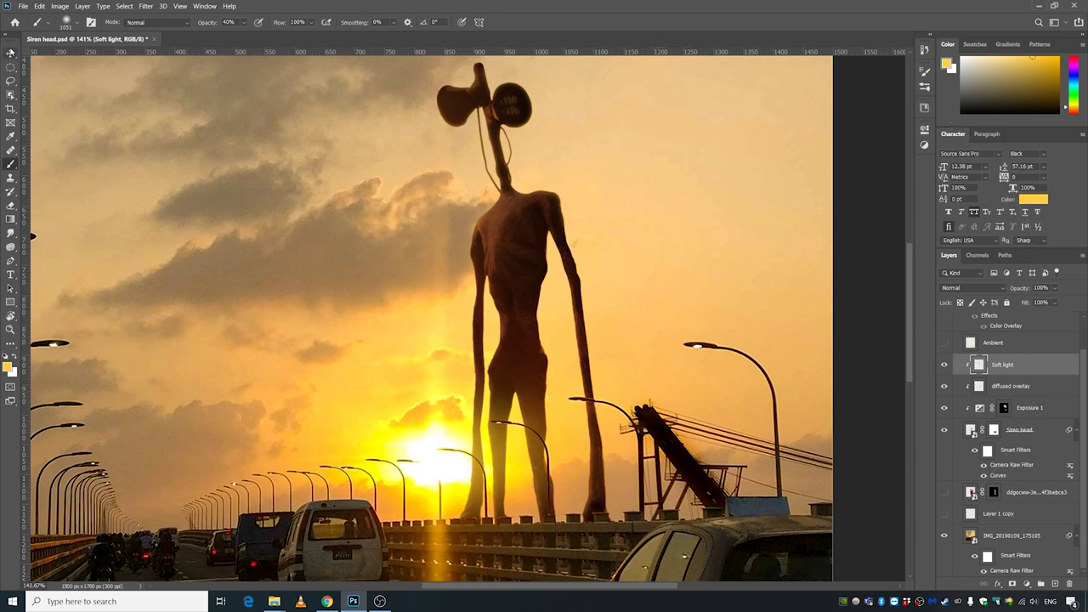
- Turn on the Ambient lighting layer after comparing it on and off
{"action": "left_click", "coordinate": [10, 52]}
{"action": "scroll", "coordinate": [348, 311], "scroll_direction": "down", "scroll_amount": 2, "text": "alt"}
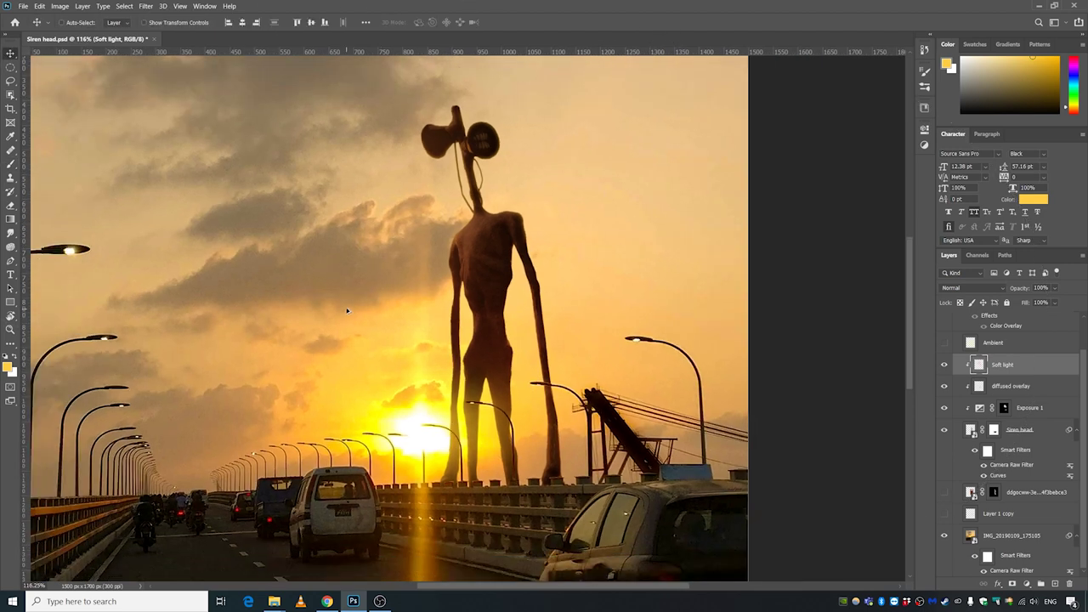
{"action": "left_click", "coordinate": [986, 342]}
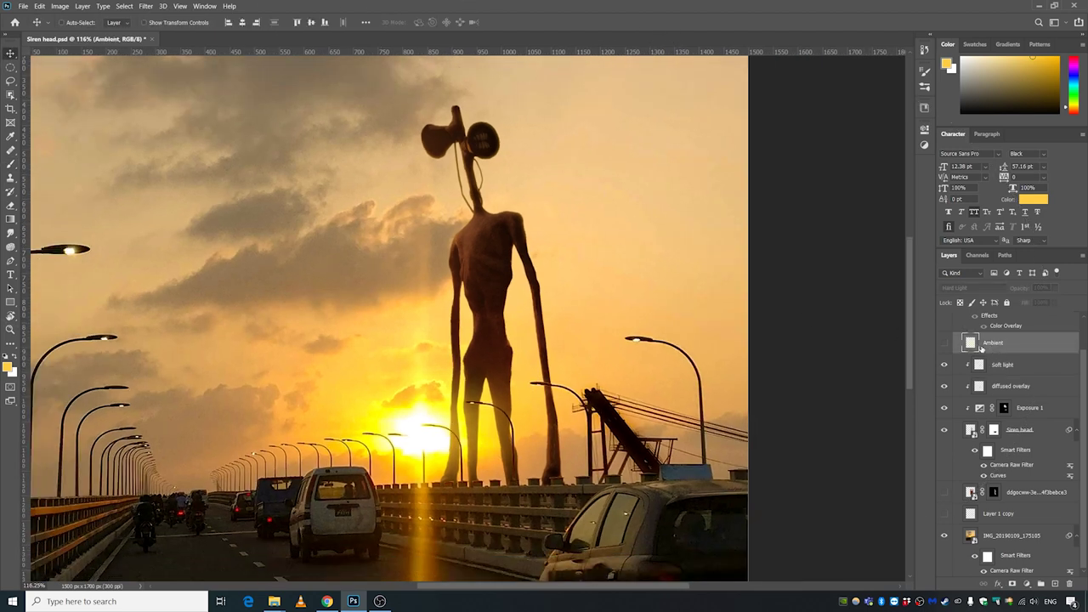
{"action": "left_click", "coordinate": [944, 343]}
{"action": "left_click", "coordinate": [944, 344]}
{"action": "left_click", "coordinate": [944, 343]}
{"action": "scroll", "coordinate": [53, 191], "scroll_direction": "down", "scroll_amount": 3}
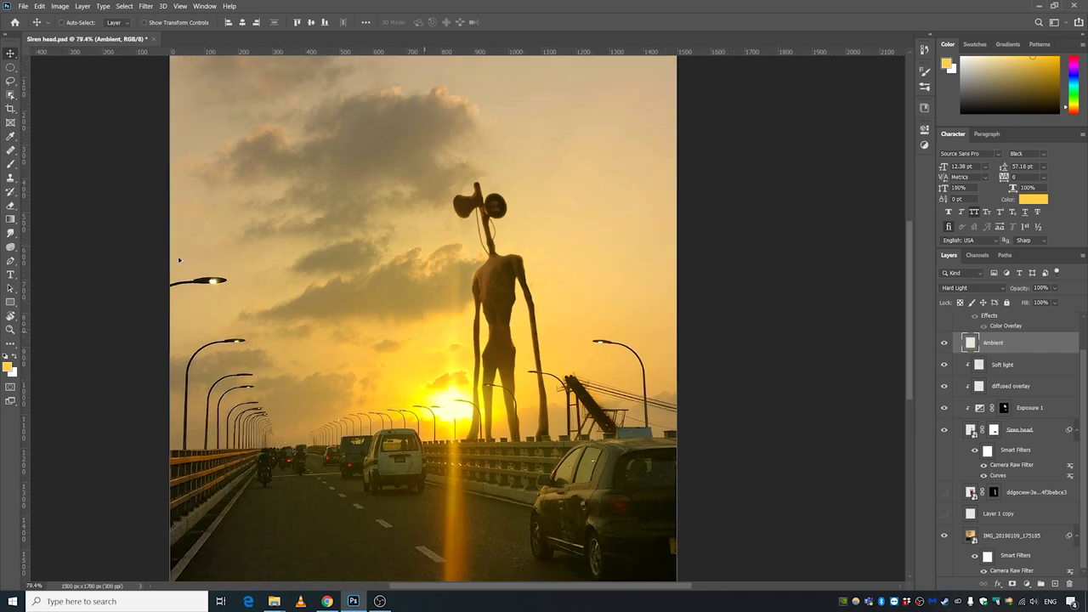
- Enlarge the brush to 1201 px and sample bright yellow from the sun glow
{"action": "left_click", "coordinate": [10, 164]}
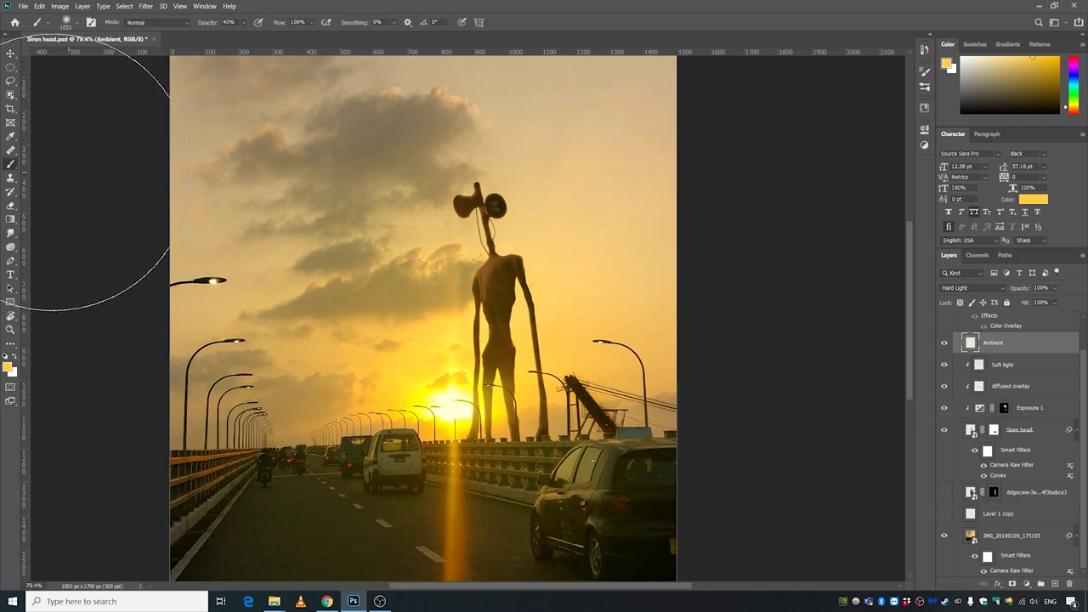
{"action": "key", "text": "]"}
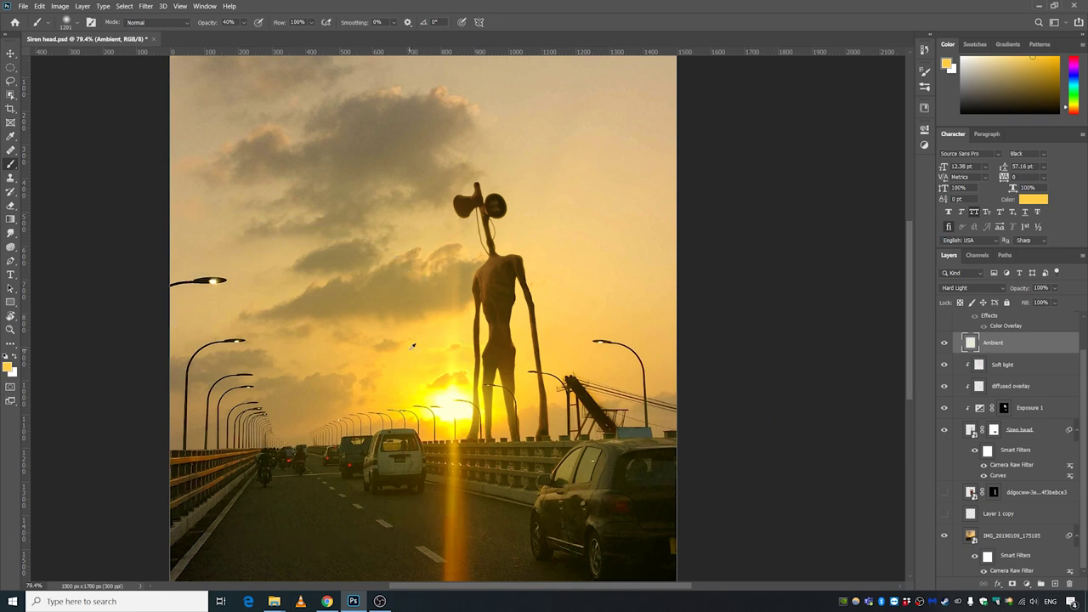
{"action": "left_click", "coordinate": [429, 391], "text": "alt"}
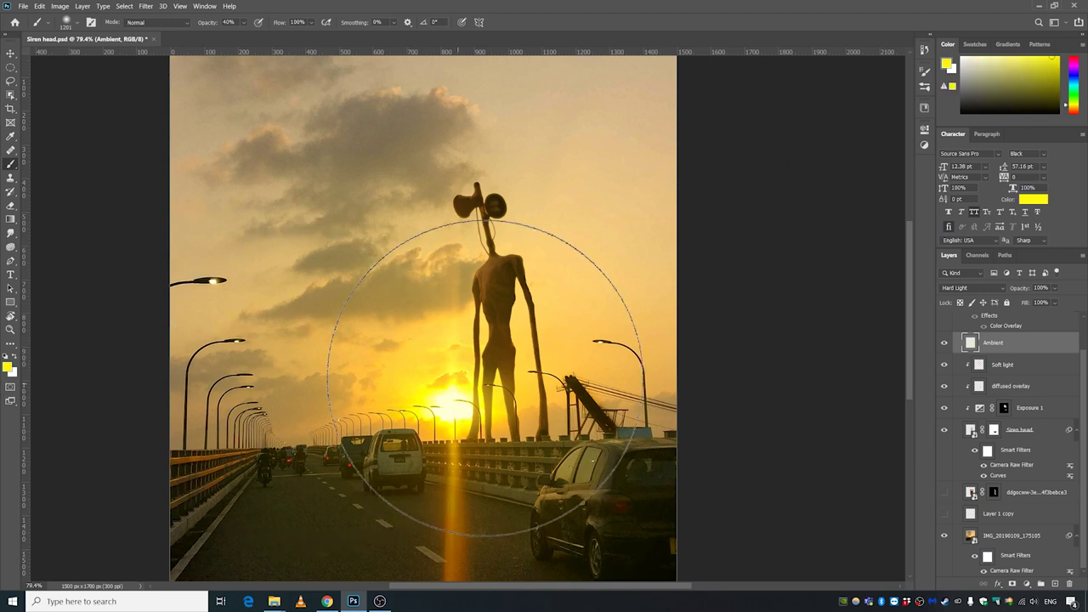
- Show the logo layer near the bottom of the image, toggling it once to compare
{"action": "left_click", "coordinate": [10, 53]}
{"action": "scroll", "coordinate": [396, 267], "scroll_direction": "down", "scroll_amount": 3}
{"action": "scroll", "coordinate": [396, 267], "scroll_direction": "up", "scroll_amount": 2}
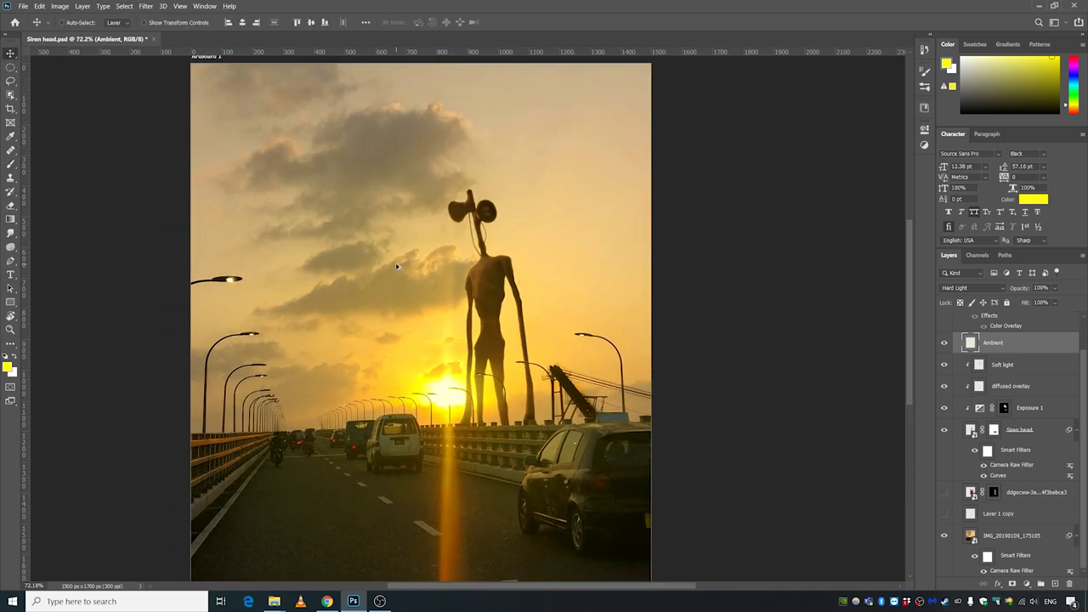
{"action": "scroll", "coordinate": [1020, 355], "scroll_direction": "up", "scroll_amount": 1}
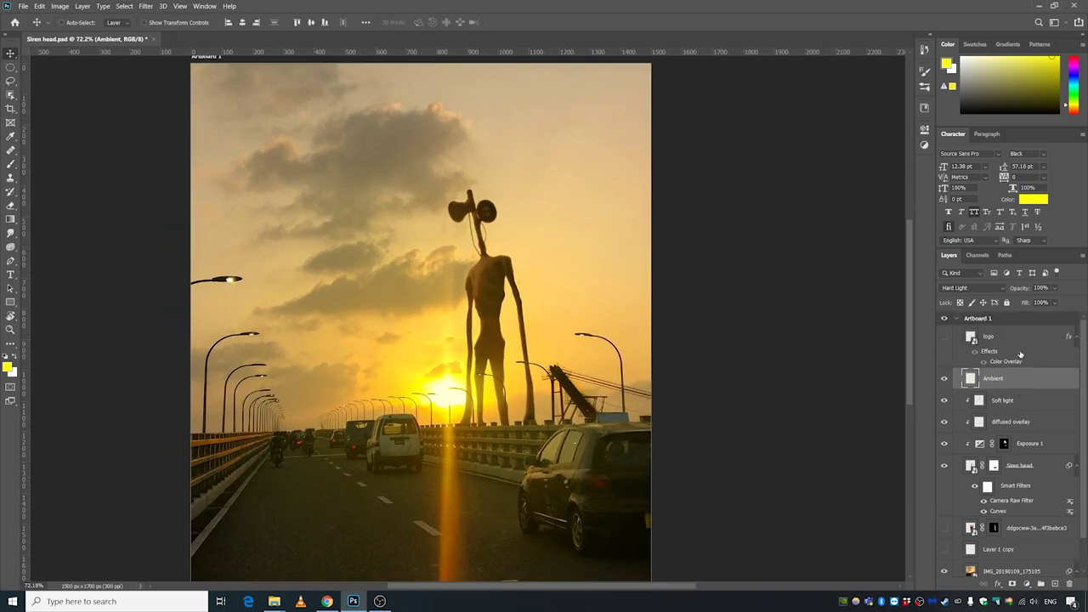
{"action": "left_click", "coordinate": [944, 337]}
{"action": "left_click", "coordinate": [944, 337]}
{"action": "left_click", "coordinate": [944, 337]}
- Open the exported Siren head.png from the project folder as a new Photoshop document
{"action": "key", "text": "alt+Tab"}
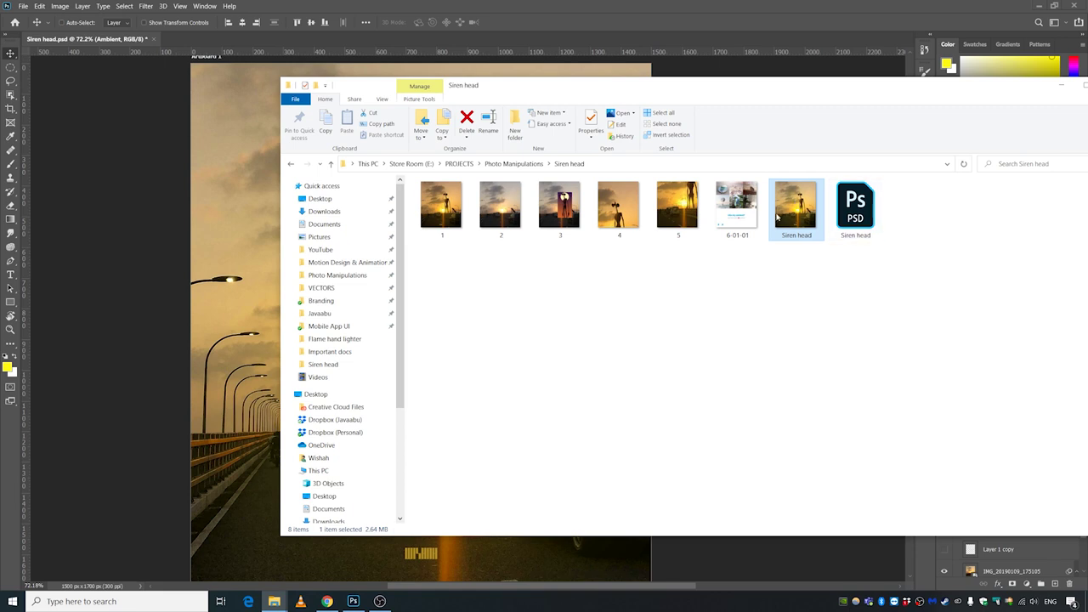
{"action": "left_click_drag", "start_coordinate": [795, 202], "coordinate": [314, 41]}
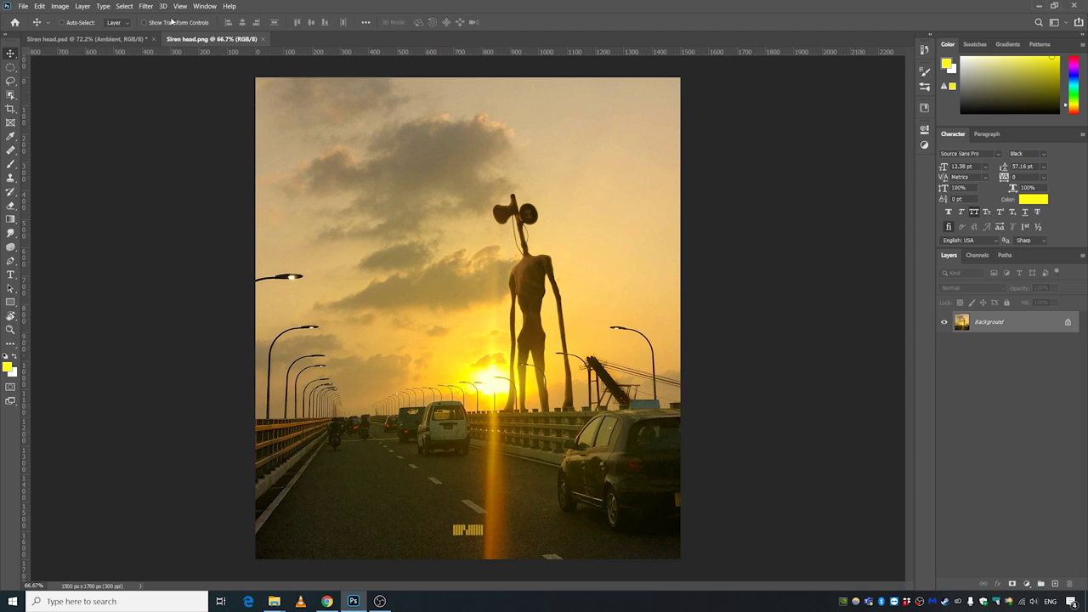
- Apply a Camera Raw Filter with Temperature raised to +11 on Siren head.png
{"action": "left_click", "coordinate": [145, 5]}
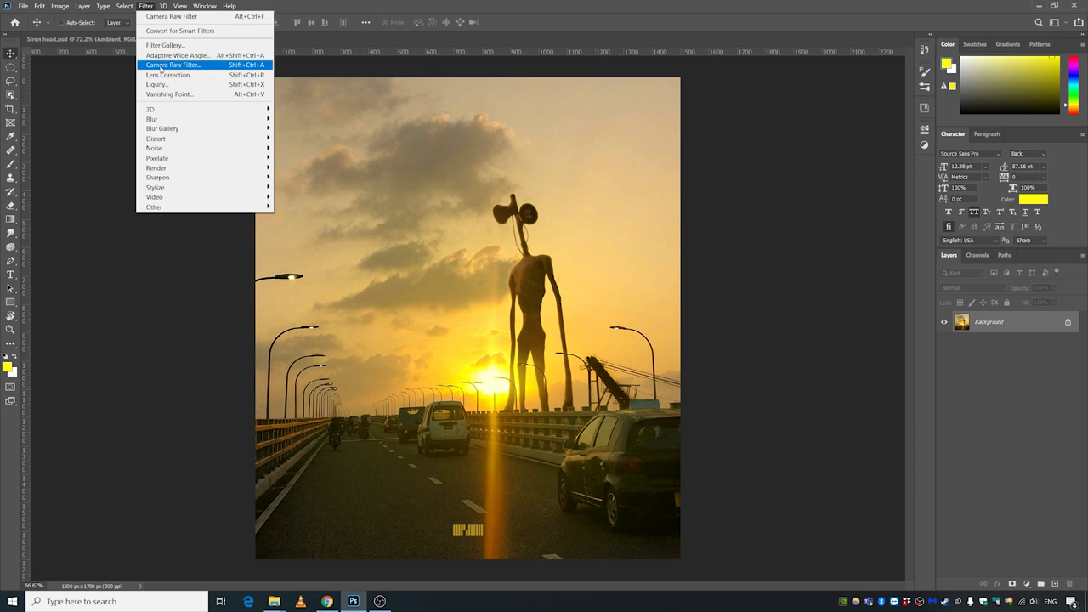
{"action": "left_click", "coordinate": [170, 64]}
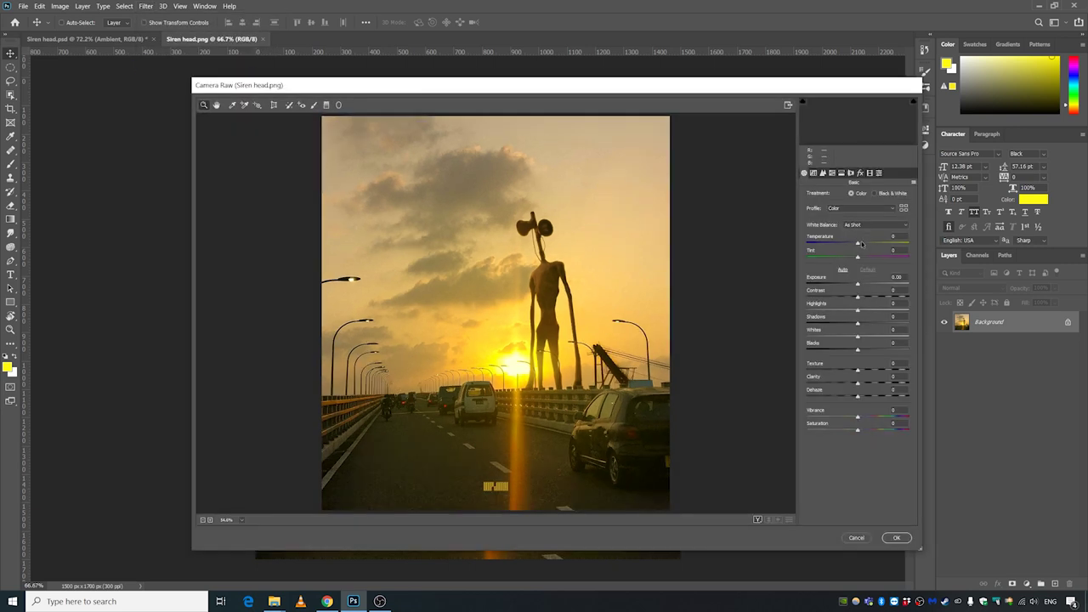
{"action": "left_click_drag", "start_coordinate": [857, 244], "coordinate": [864, 324]}
{"action": "key", "text": "Return"}
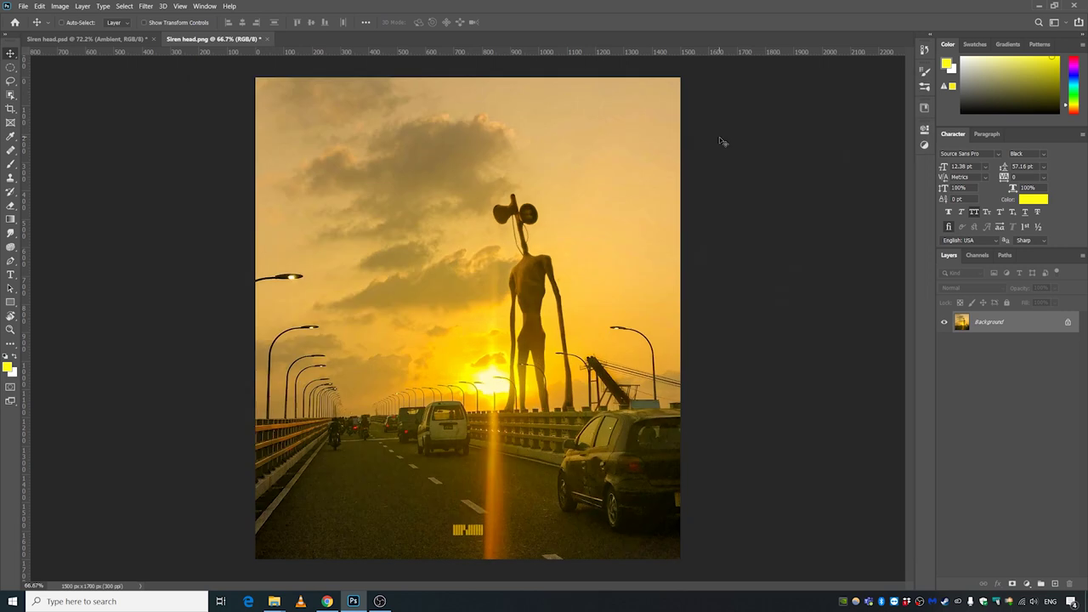